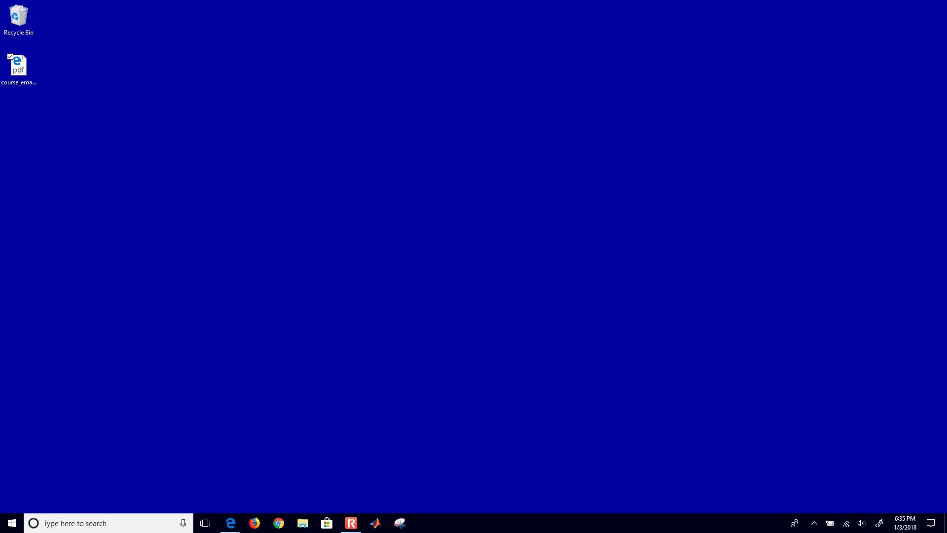
# Step: Bring up the course email PDF in Edge, maximized, and adjust its zoom
pyautogui.moveTo(231, 523)
pyautogui.click(258, 481)
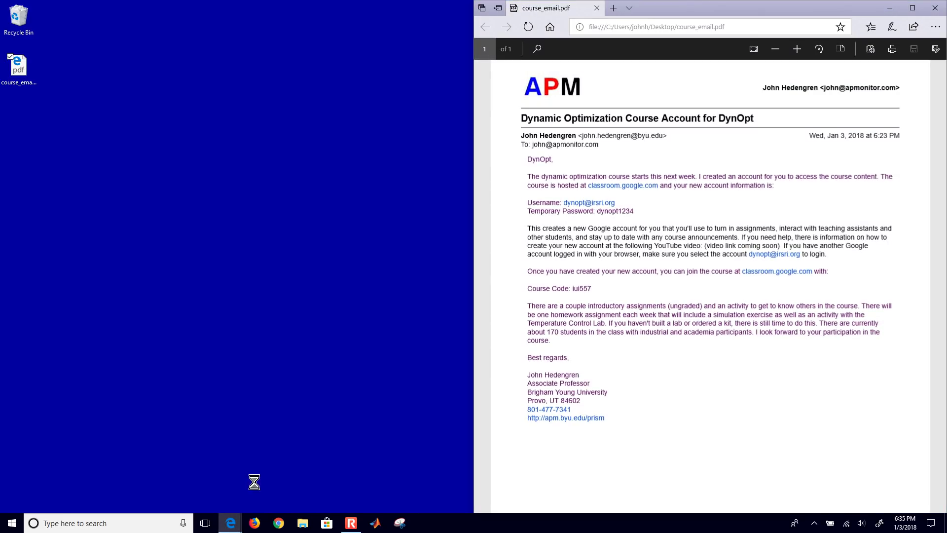
pyautogui.click(913, 8)
pyautogui.hotkey('ctrl', '+')
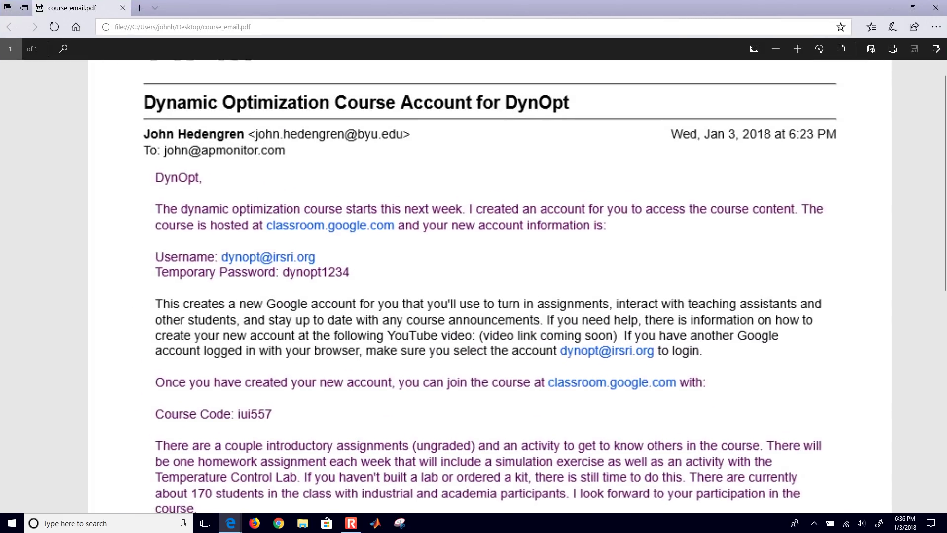
pyautogui.hotkey('ctrl', '+')
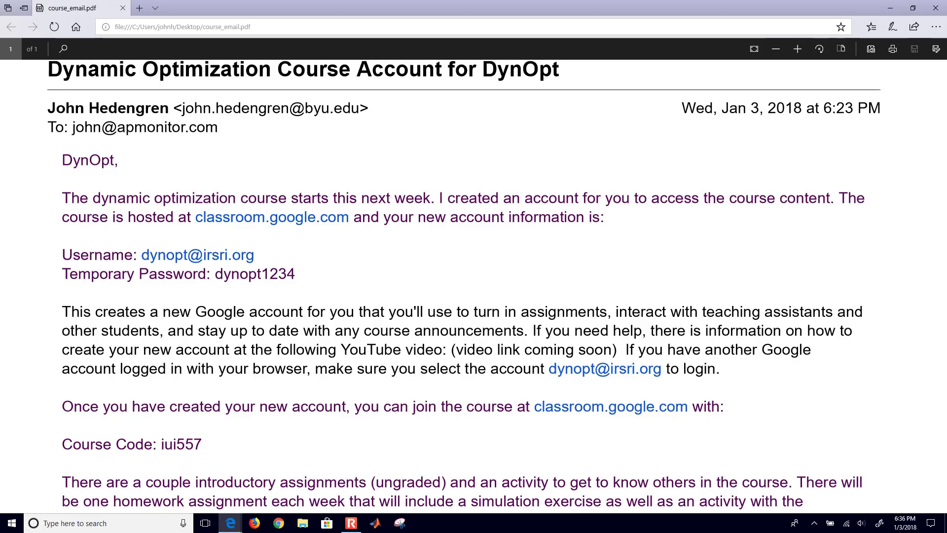
pyautogui.hotkey('ctrl', '-')
pyautogui.hotkey('ctrl', '-')
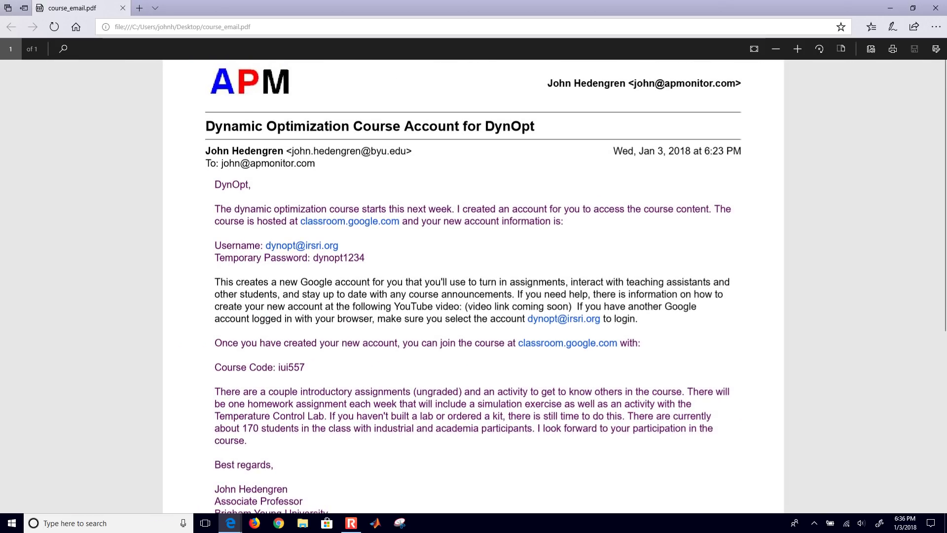
# Step: Snap the email window to the full-height right half and fit the page to width
pyautogui.press('super+Right')
pyautogui.press('super+Up')
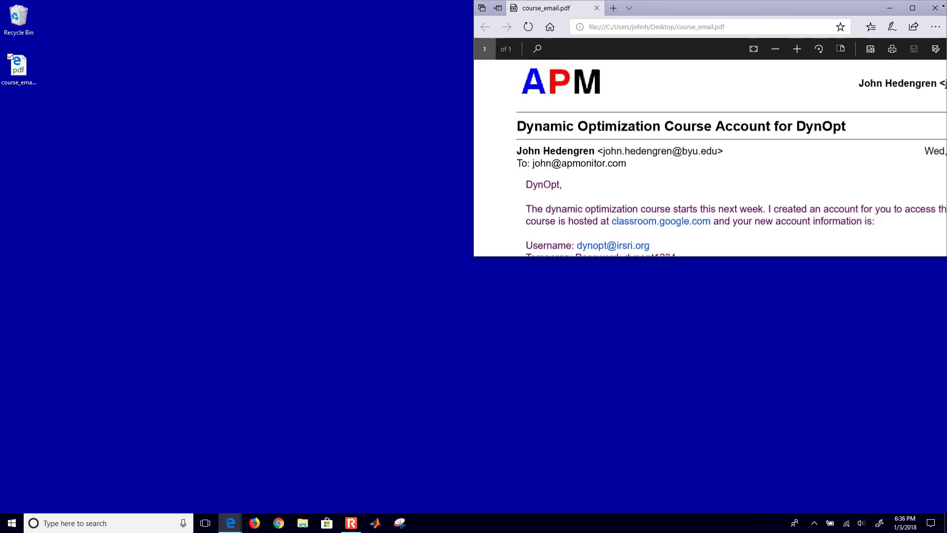
pyautogui.press('super+Down')
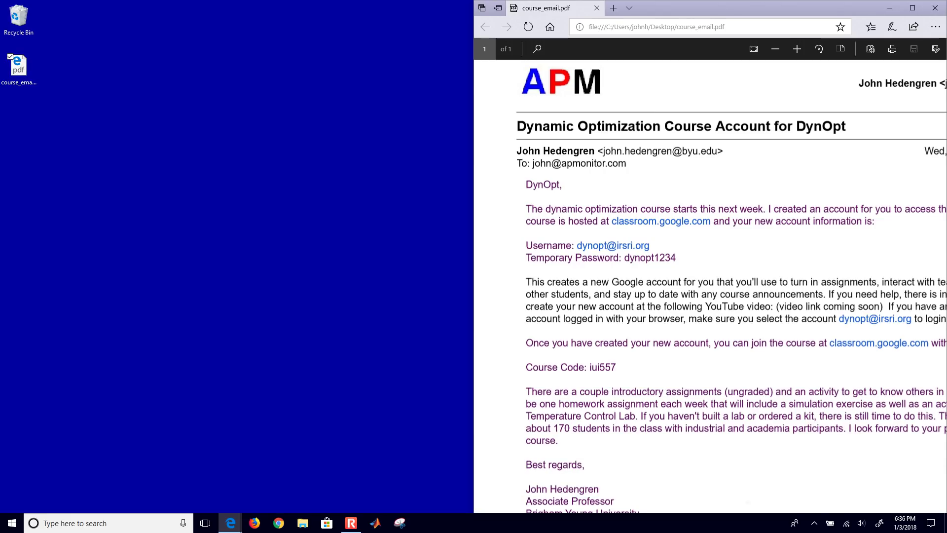
pyautogui.hotkey('ctrl', '-')
pyautogui.hotkey('ctrl', '-')
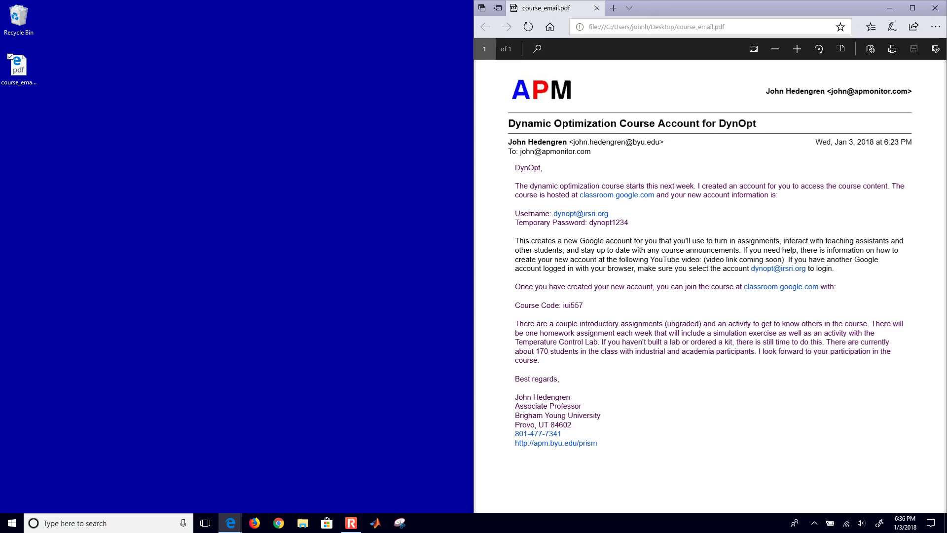
# Step: Launch a Chrome window and size it to fill the left half of the screen
pyautogui.click(279, 522)
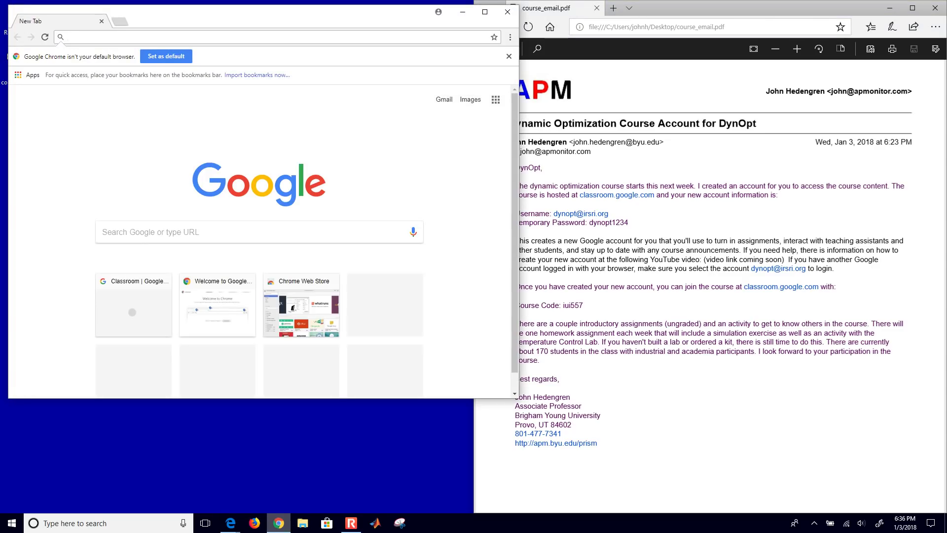
pyautogui.moveTo(355, 19); pyautogui.dragTo(20, 1)
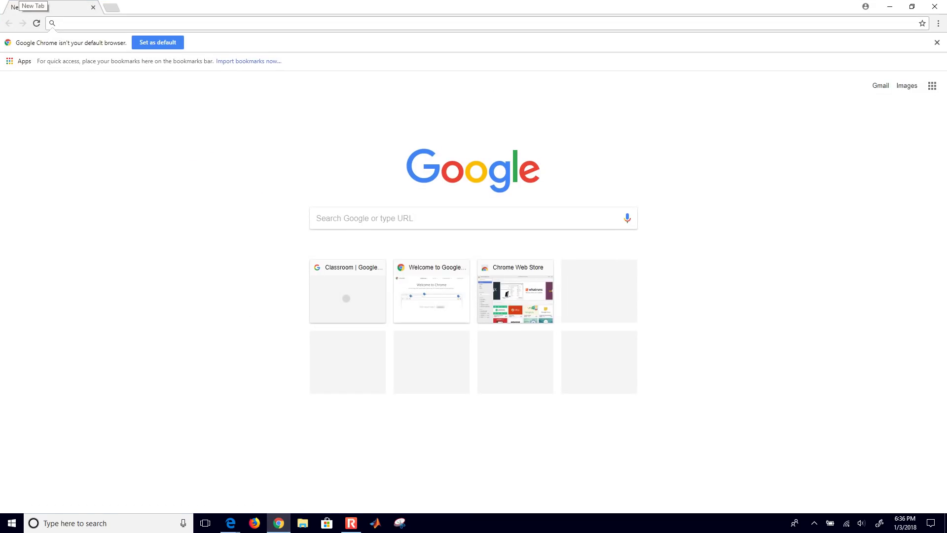
pyautogui.doubleClick(20, 2)
pyautogui.moveTo(306, 23); pyautogui.dragTo(2, 3)
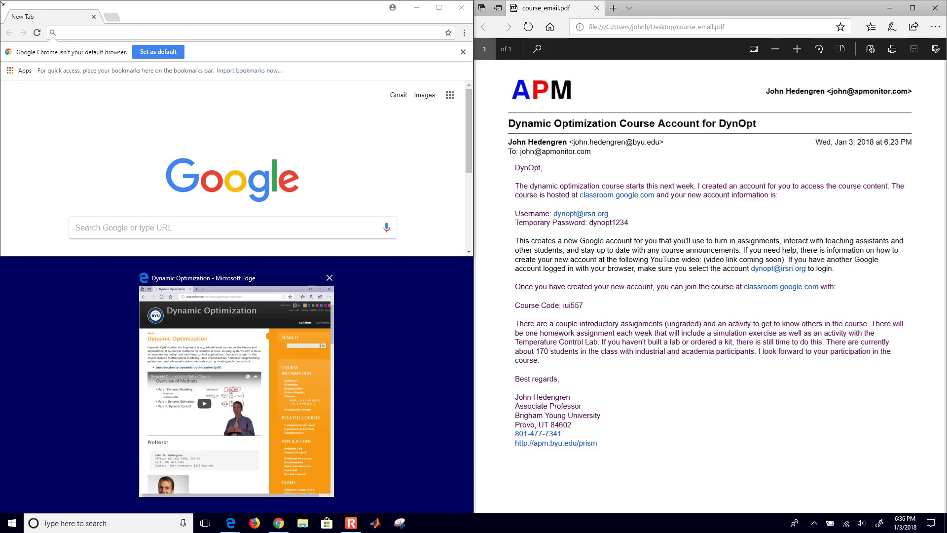
pyautogui.press('Escape')
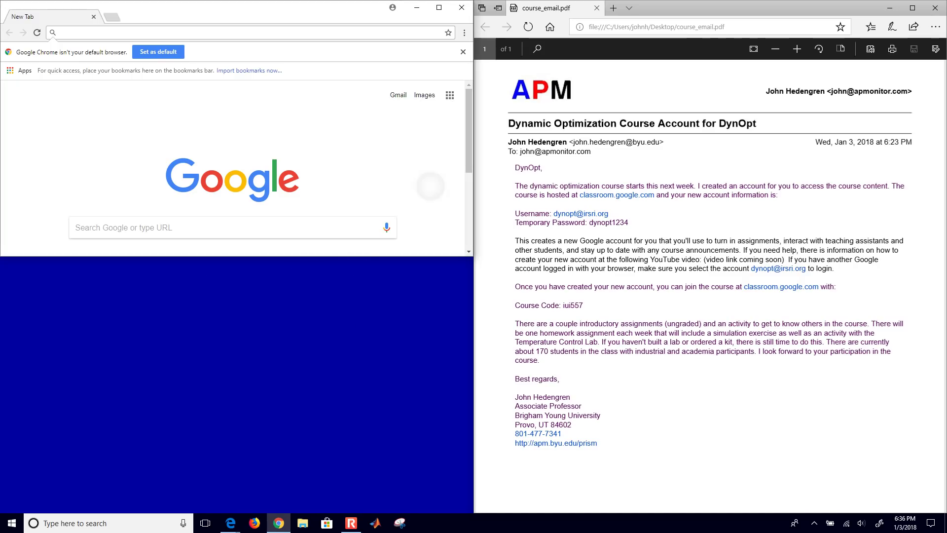
pyautogui.moveTo(414, 256); pyautogui.dragTo(412, 511)
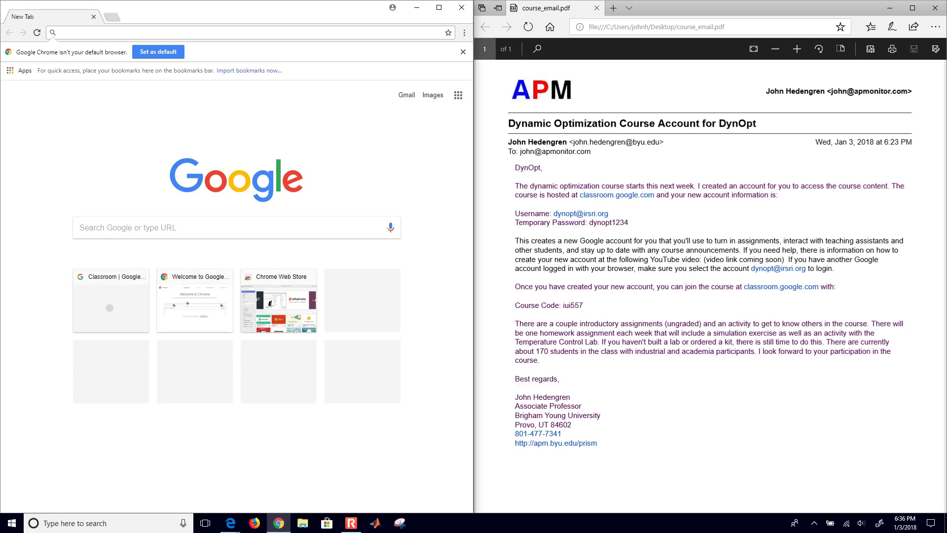
# Step: Open an incognito window from Chrome's menu and close it again
pyautogui.click(464, 32)
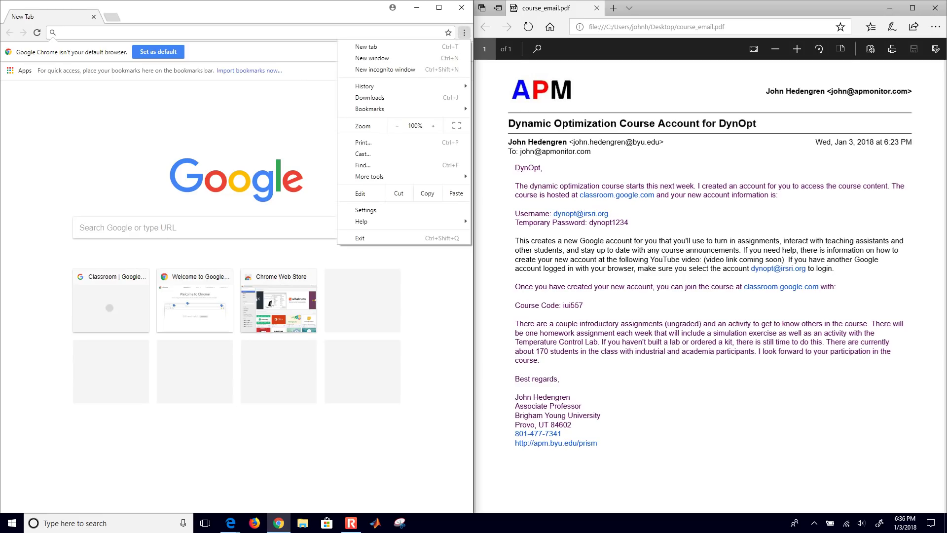
pyautogui.click(384, 69)
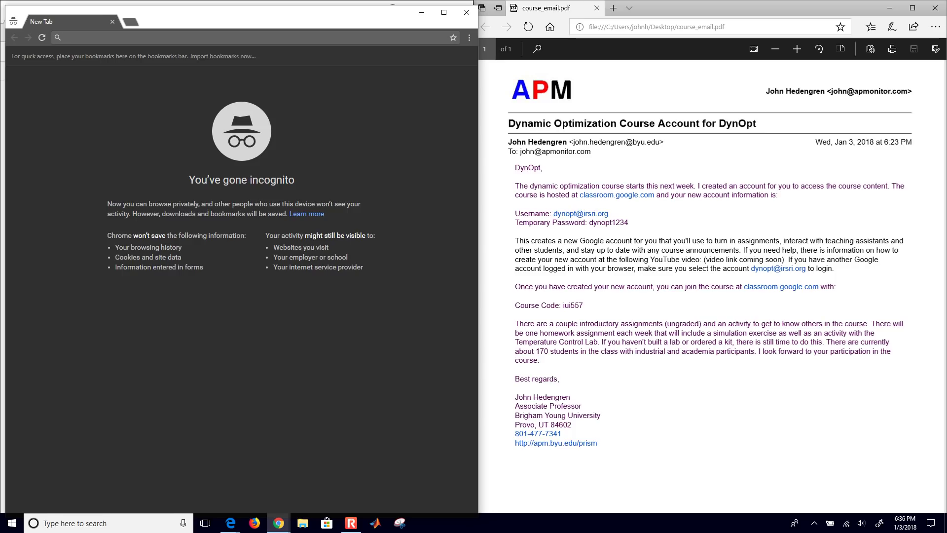
pyautogui.click(466, 13)
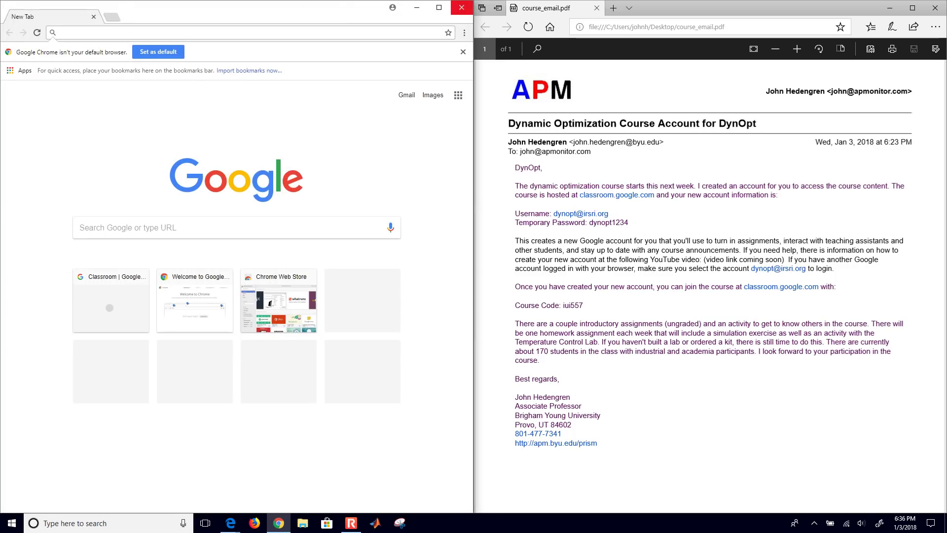
# Step: Go to classroom.google.com and start signing in
pyautogui.click(60, 32)
pyautogui.write('classroom.google.com')
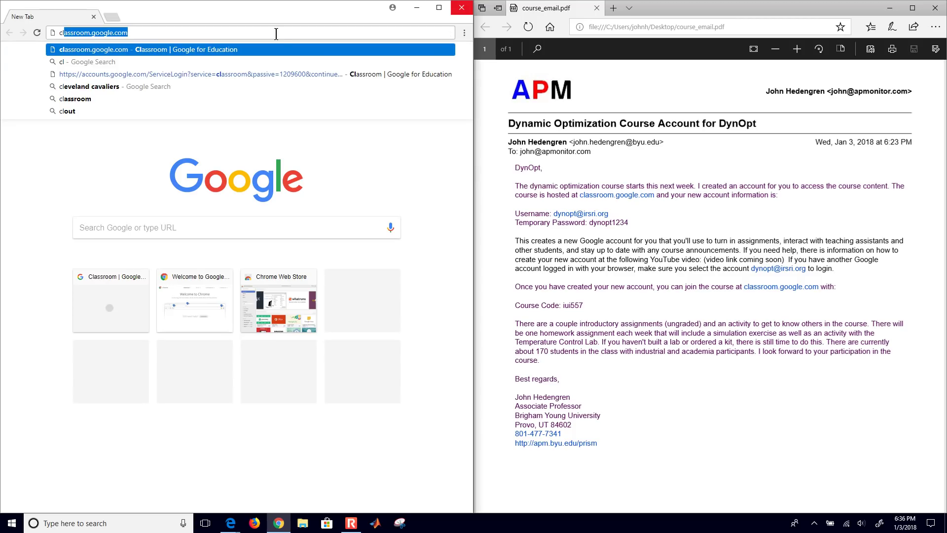
pyautogui.press('Return')
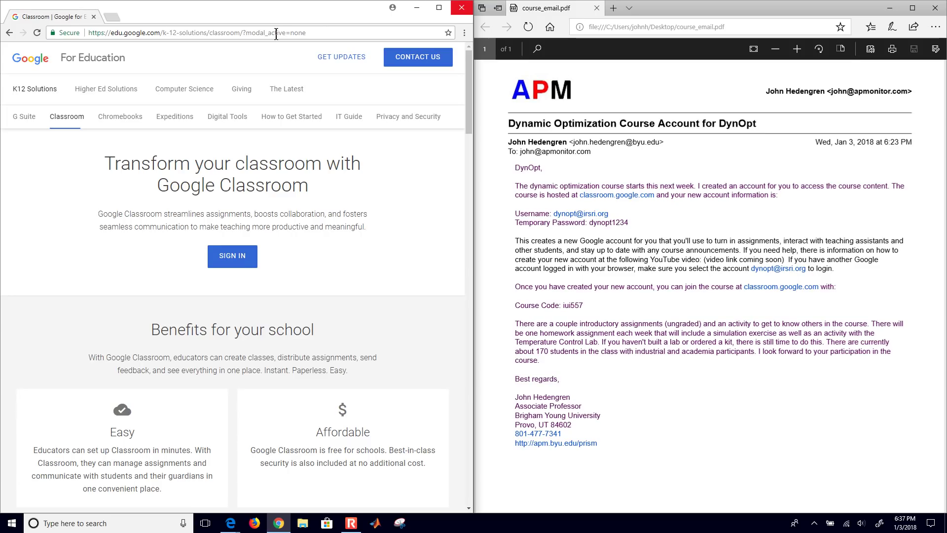
pyautogui.scroll(5, 255, 231)
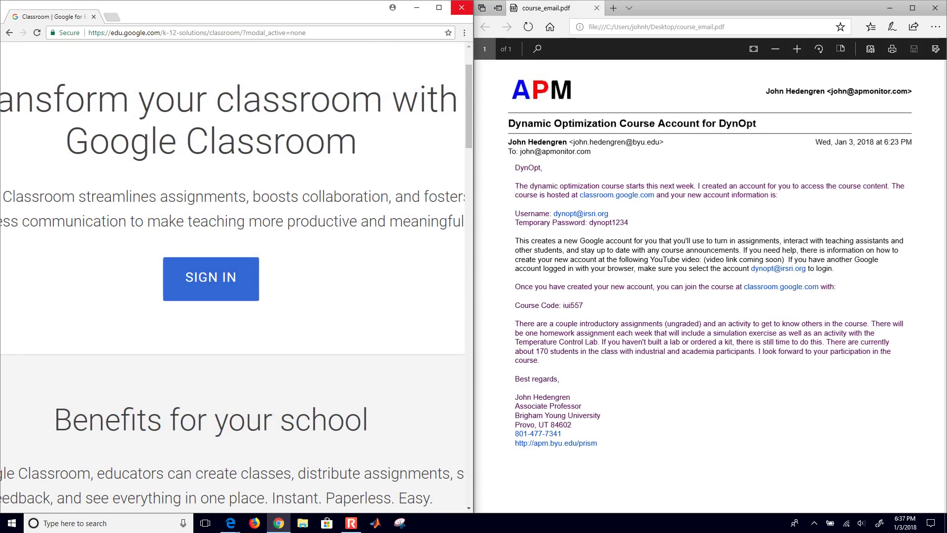
pyautogui.click(211, 279)
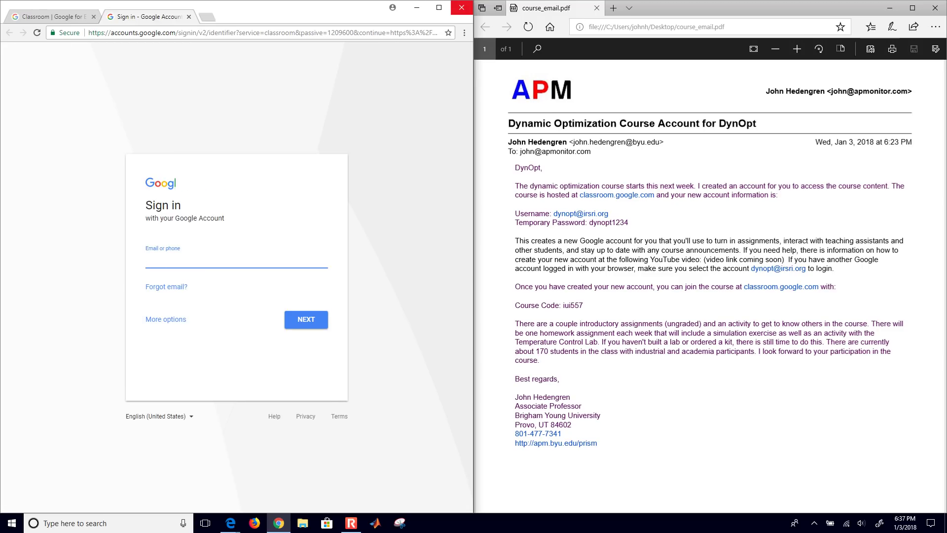
# Step: Check the email, then sign in with the course account e-mail and its temporary password
pyautogui.hotkey('alt', 'Tab')
pyautogui.scroll(5, 508, 189)
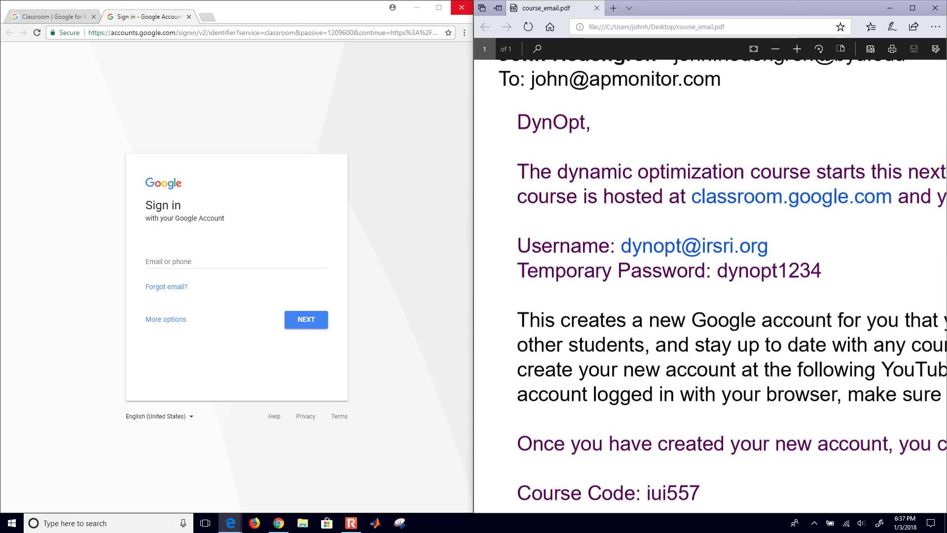
pyautogui.hotkey('alt', 'Tab')
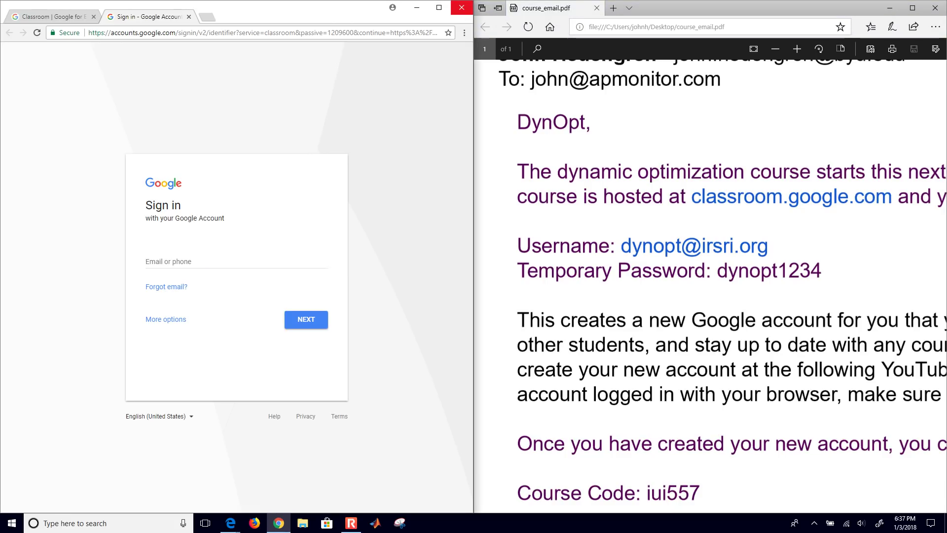
pyautogui.click(187, 261)
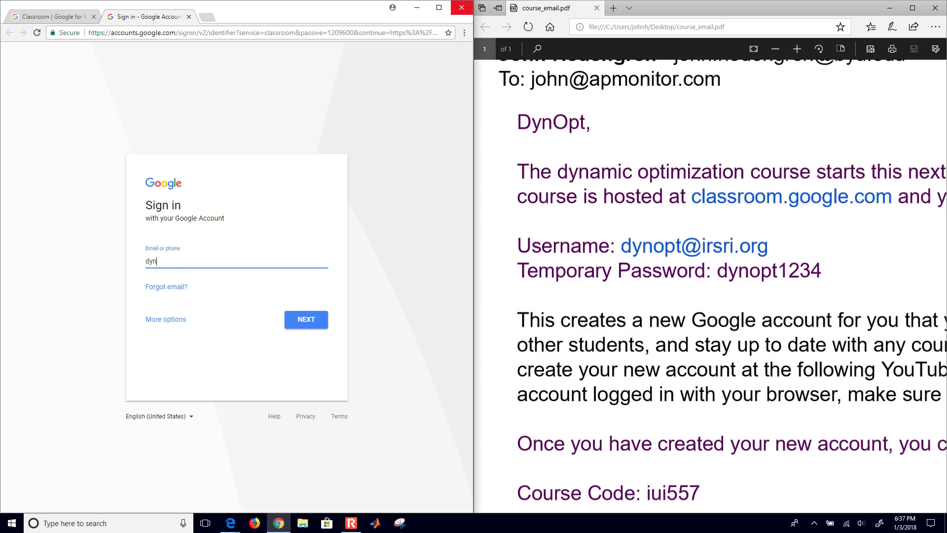
pyautogui.press('Return')
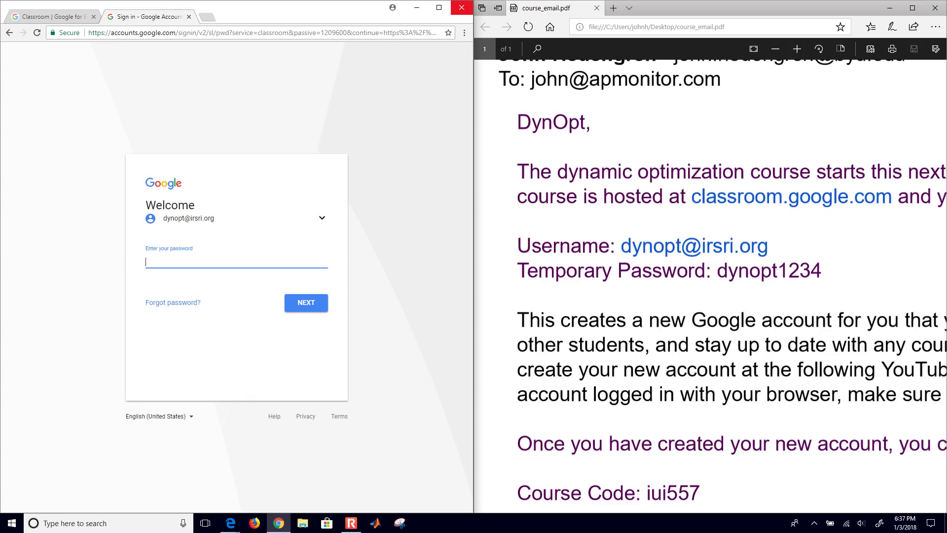
pyautogui.write('dynopt1234')
pyautogui.press('Return')
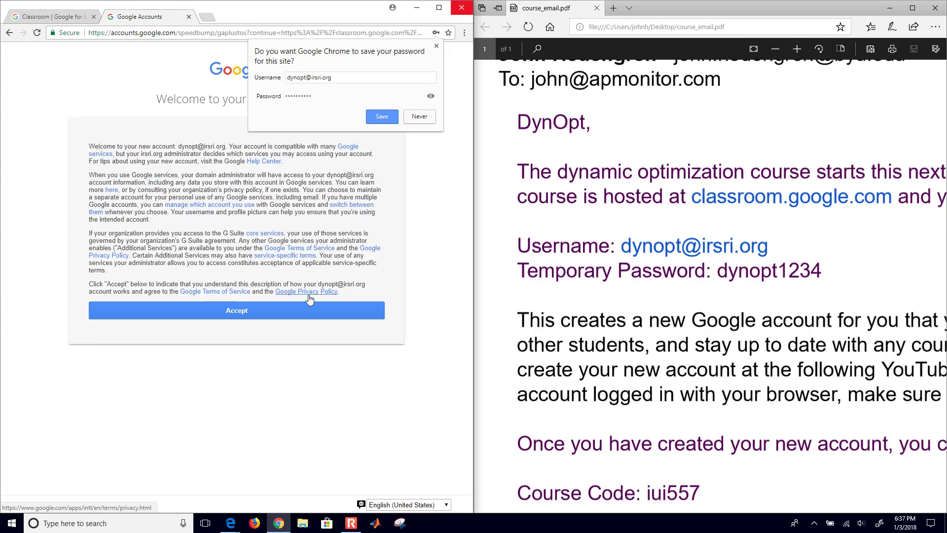
# Step: Decline saving the password, accept the account terms, and set a new password
pyautogui.click(382, 116)
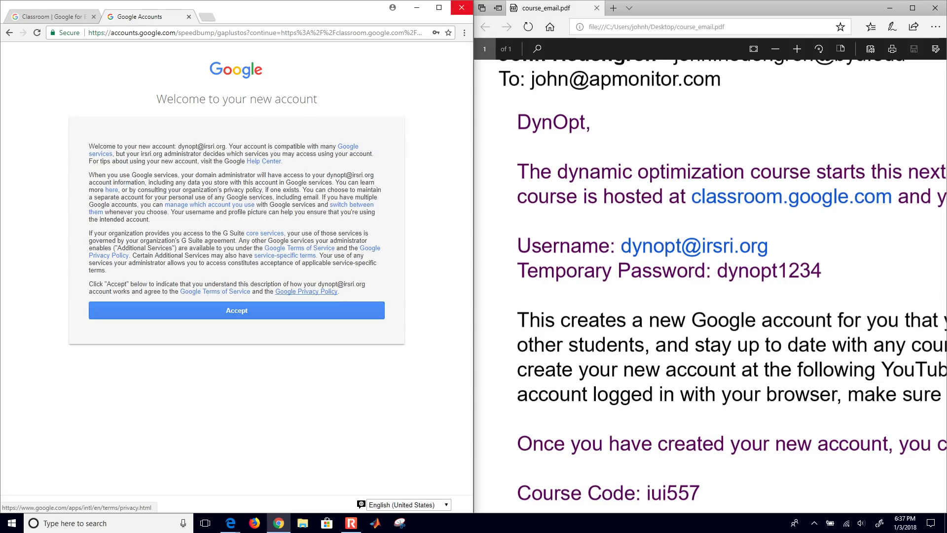
pyautogui.click(235, 310)
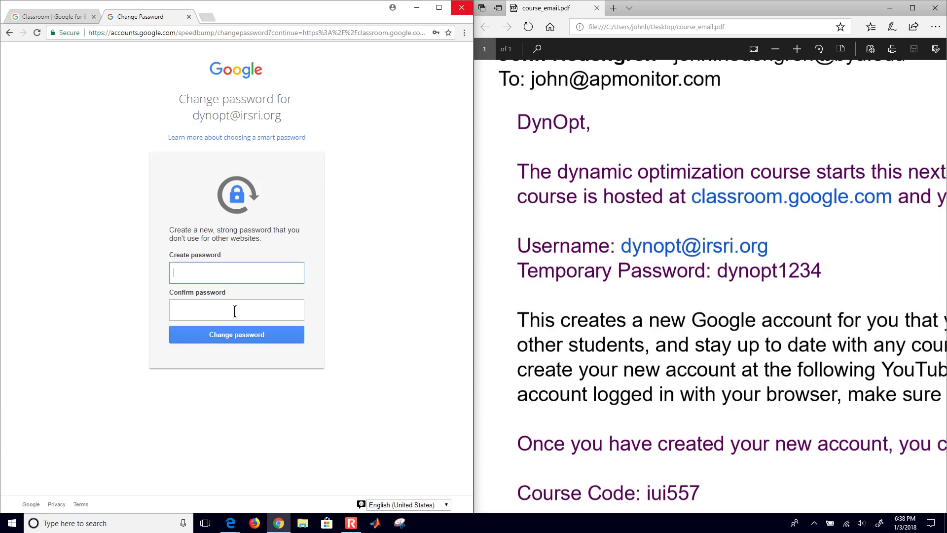
pyautogui.hotkey('ctrl', 'v')
pyautogui.click(235, 310)
pyautogui.hotkey('ctrl', 'v')
pyautogui.click(246, 332)
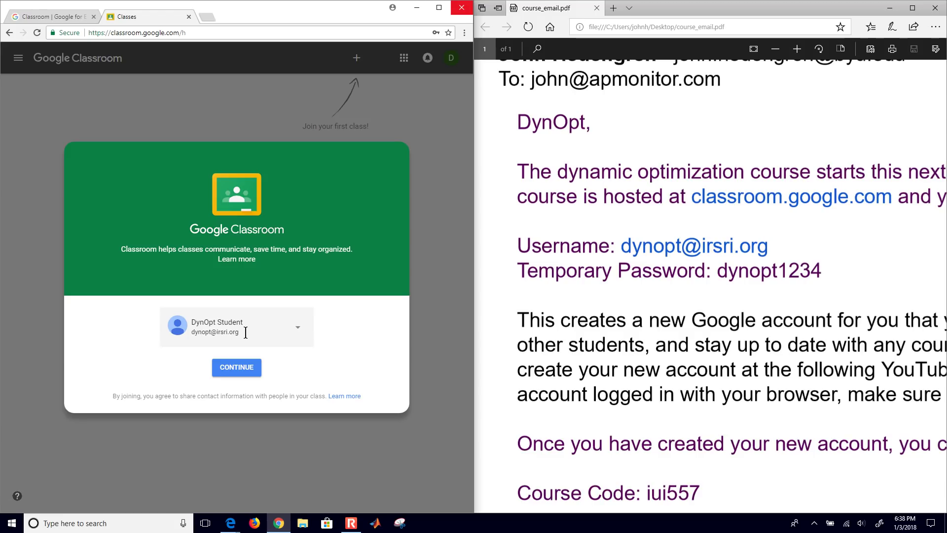
# Step: Continue through Classroom's first-time setup and scroll the email to the course code
pyautogui.click(236, 366)
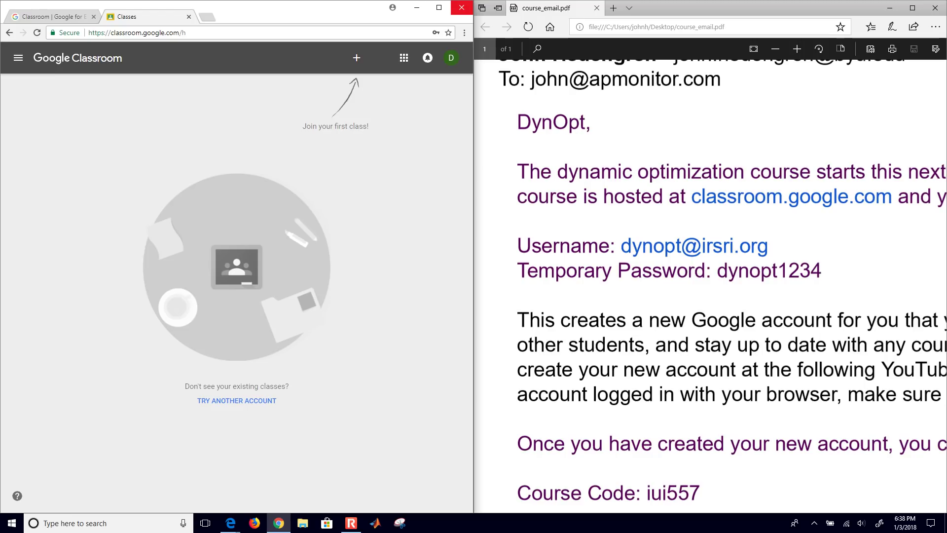
pyautogui.scroll(-5, 731, 286)
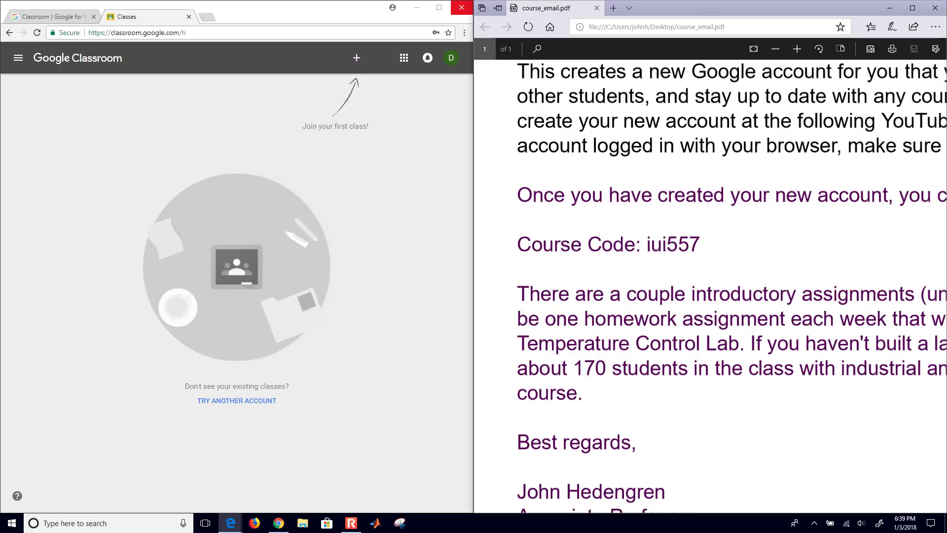
pyautogui.keyDown('ctrl'); pyautogui.scroll(3, 710, 286); pyautogui.keyUp('ctrl')
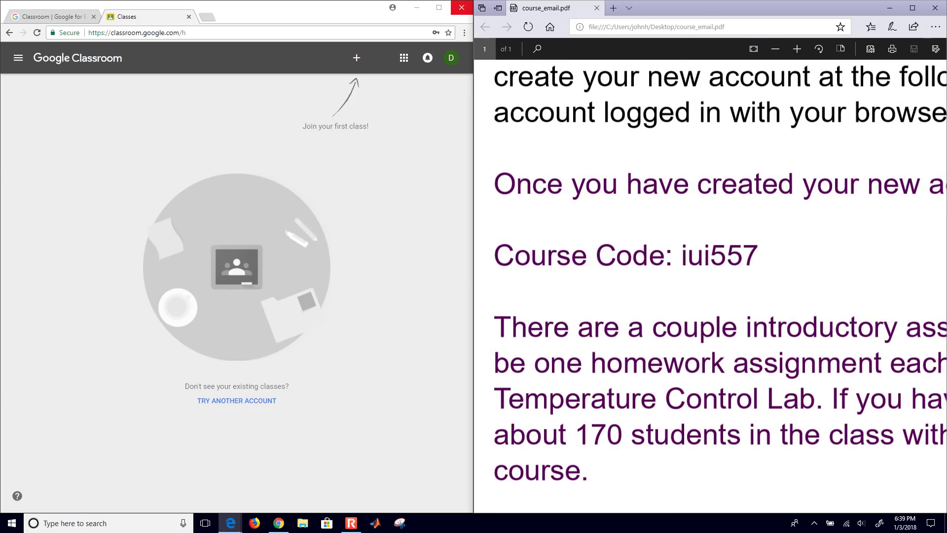
# Step: Join the Dynamic Optimization class using the course code and dismiss the welcome tip
pyautogui.hotkey('alt', 'Tab')
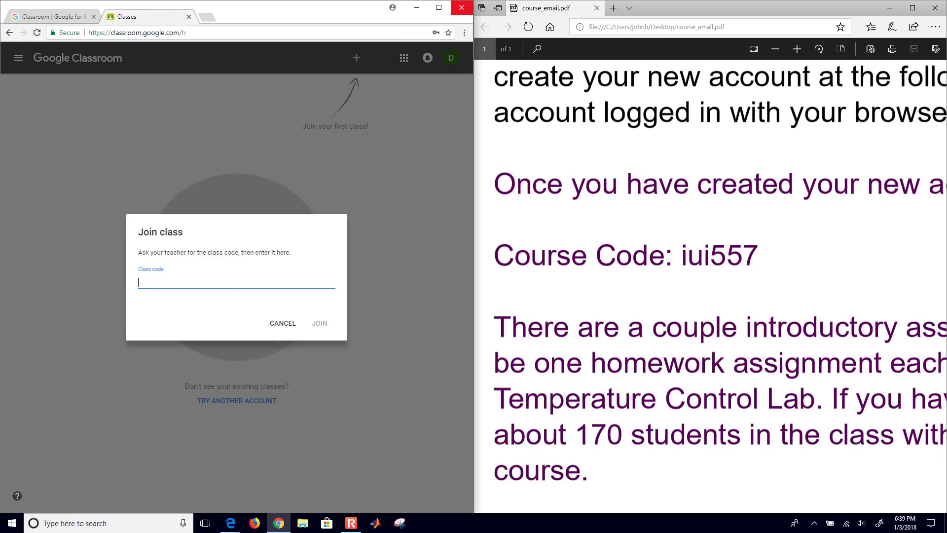
pyautogui.press('Return')
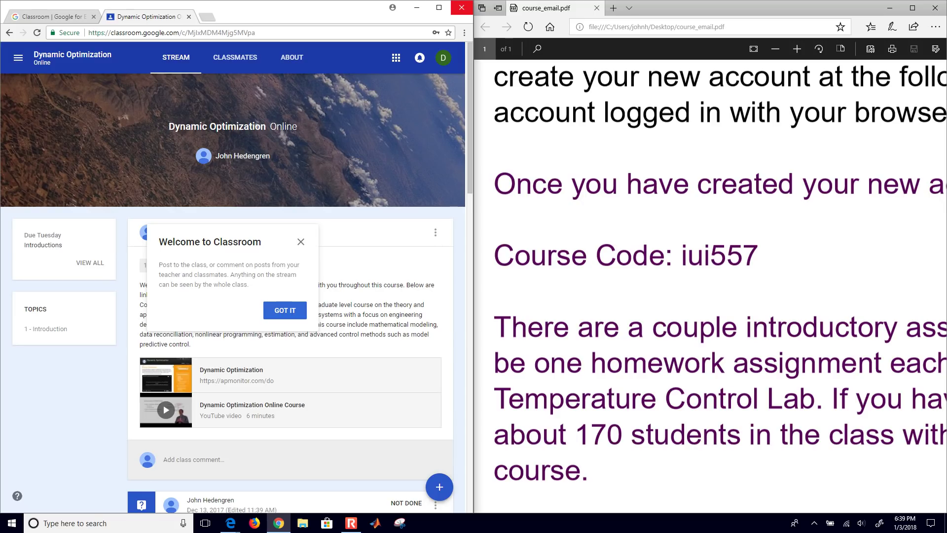
pyautogui.press('Escape')
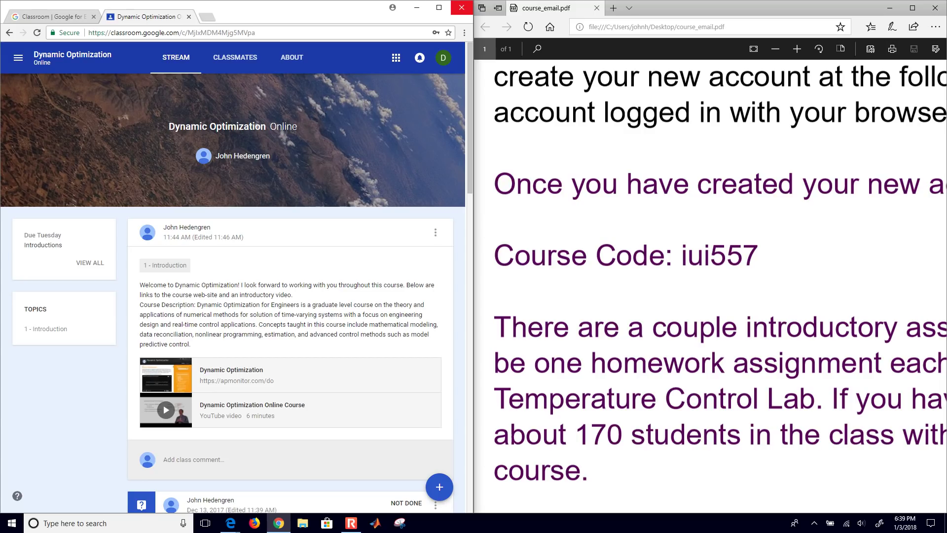
# Step: Close the email PDF, maximize Chrome, and scroll through the class stream
pyautogui.hotkey('alt', 'F4')
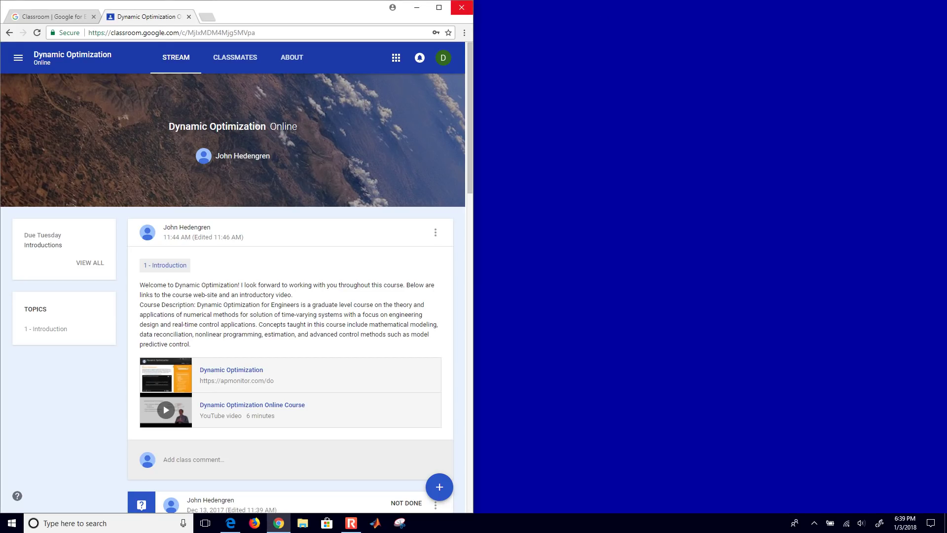
pyautogui.press('super+Up')
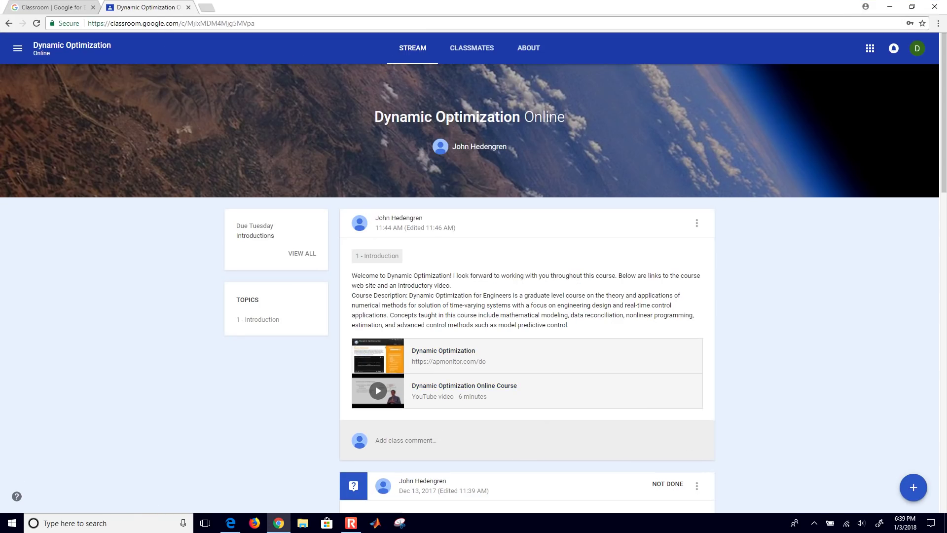
pyautogui.hotkey('ctrl', '+')
pyautogui.hotkey('ctrl', '+')
pyautogui.hotkey('ctrl', '+')
pyautogui.hotkey('ctrl', '+')
pyautogui.hotkey('ctrl', '+')
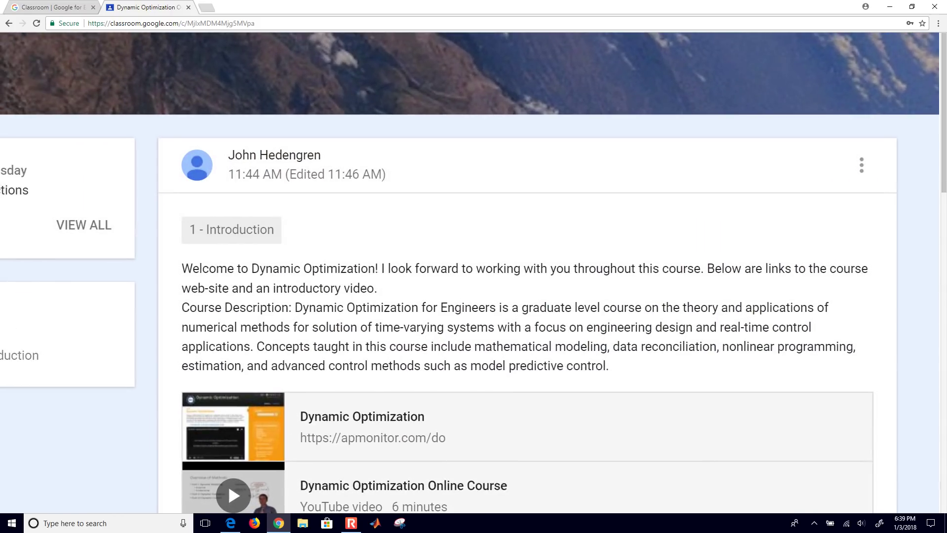
pyautogui.hotkey('ctrl', '-')
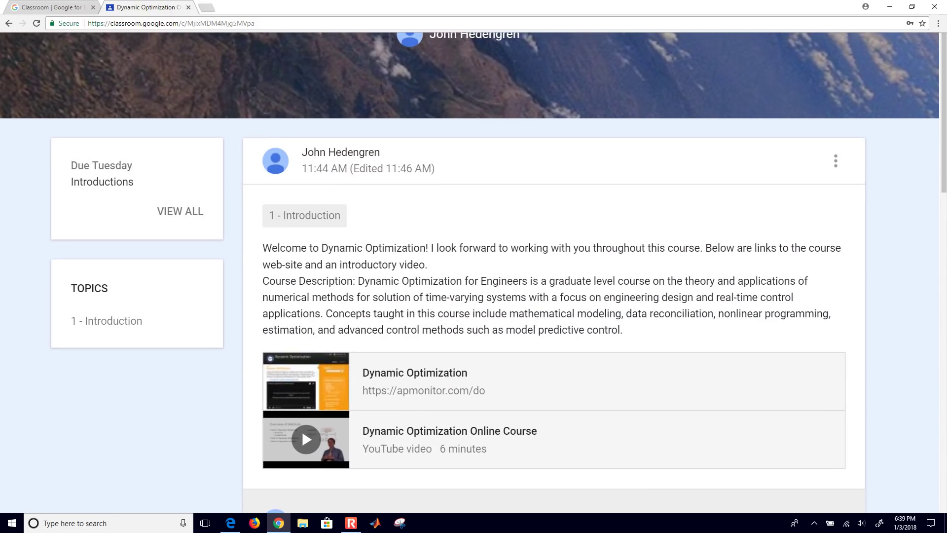
pyautogui.scroll(1, 468, 271)
pyautogui.scroll(-1, 468, 271)
pyautogui.scroll(-1, 468, 271)
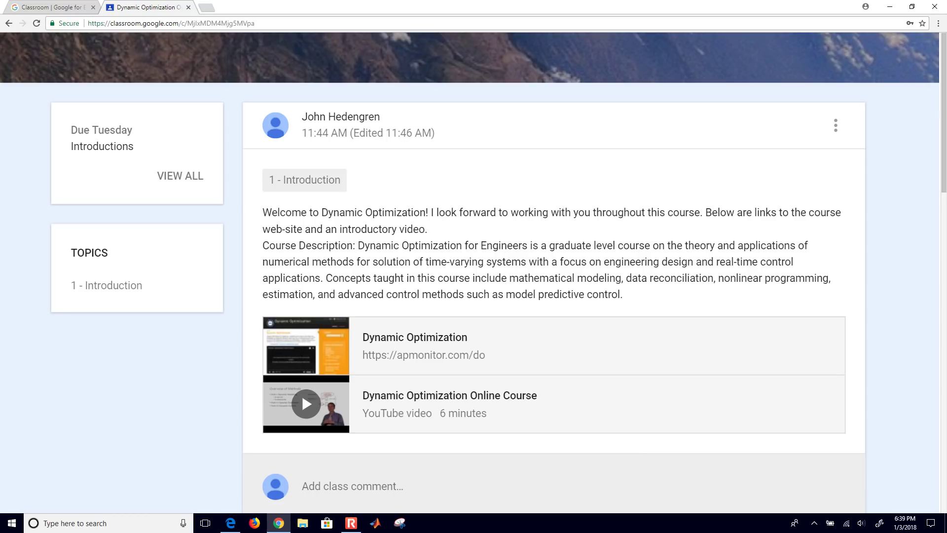
pyautogui.scroll(-2, 468, 271)
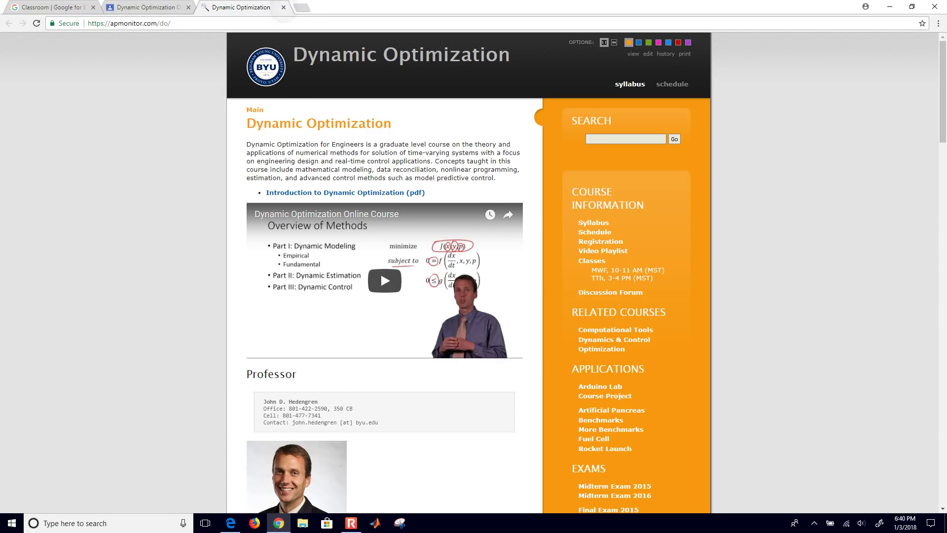
# Step: Close the apmonitor.com tab, play the Dynamic Optimization course video, and return to Classes
pyautogui.click(283, 7)
pyautogui.click(449, 324)
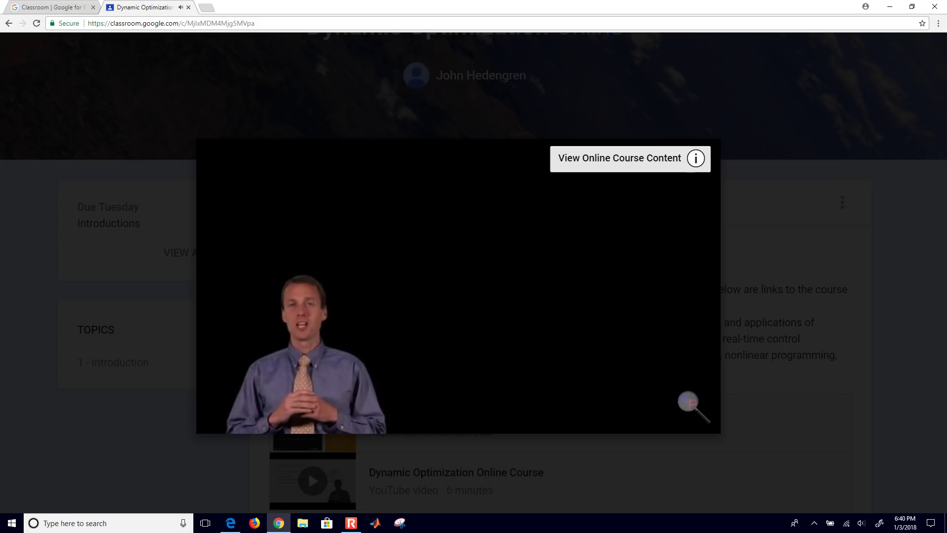
pyautogui.hotkey('alt', 'Left')
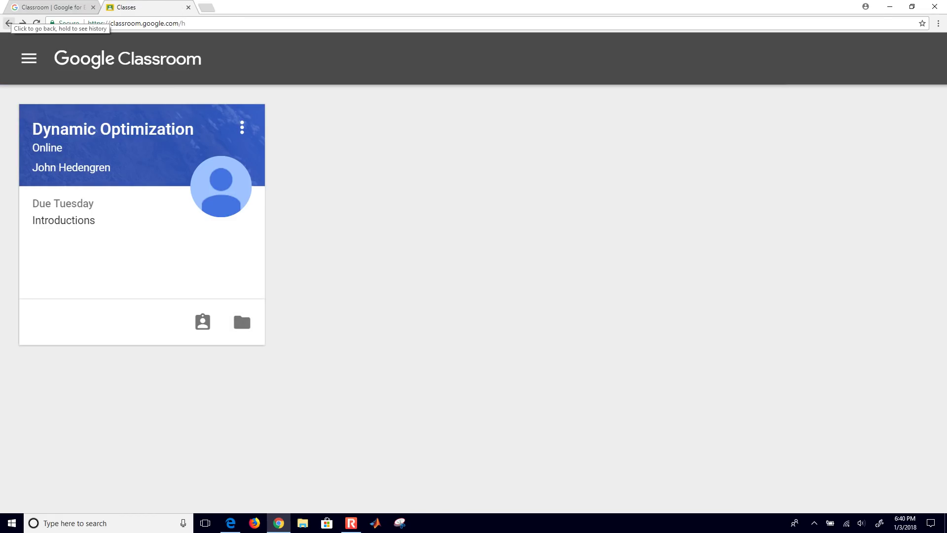
# Step: Open the Dynamic Optimization class and scroll down to the Introductions assignment
pyautogui.click(241, 307)
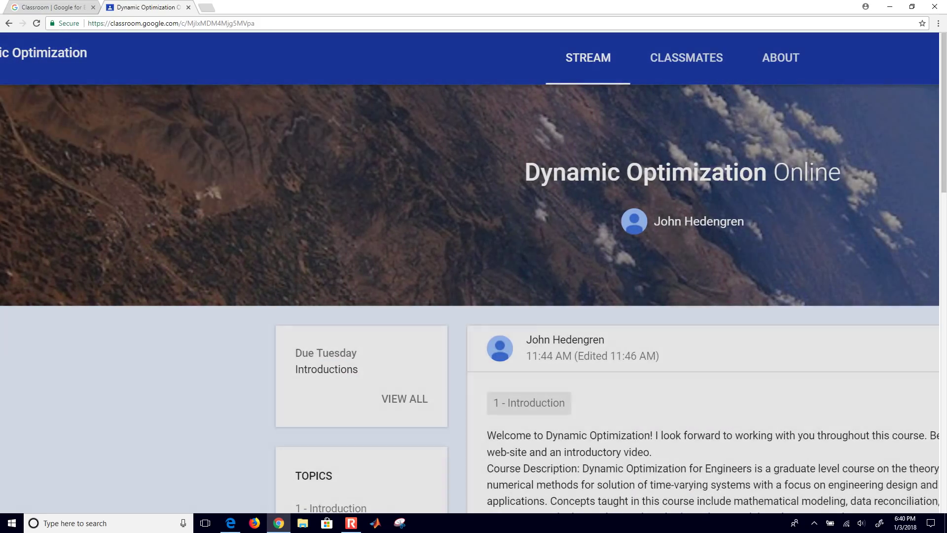
pyautogui.scroll(-5, 301, 363)
pyautogui.scroll(-6, 301, 331)
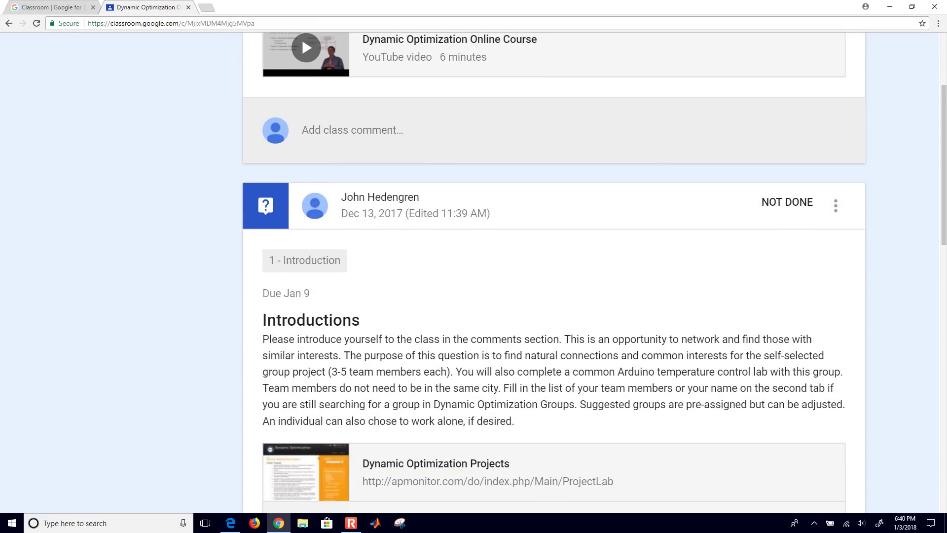
pyautogui.scroll(-2, 554, 272)
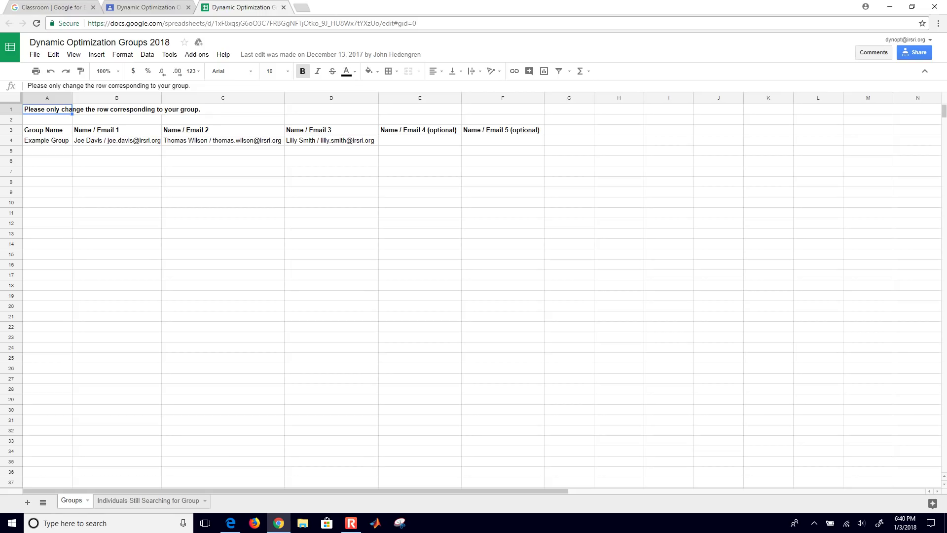
# Step: Close the groups spreadsheet and submit 'Solved with Python' as the HS71 poll answer
pyautogui.click(283, 7)
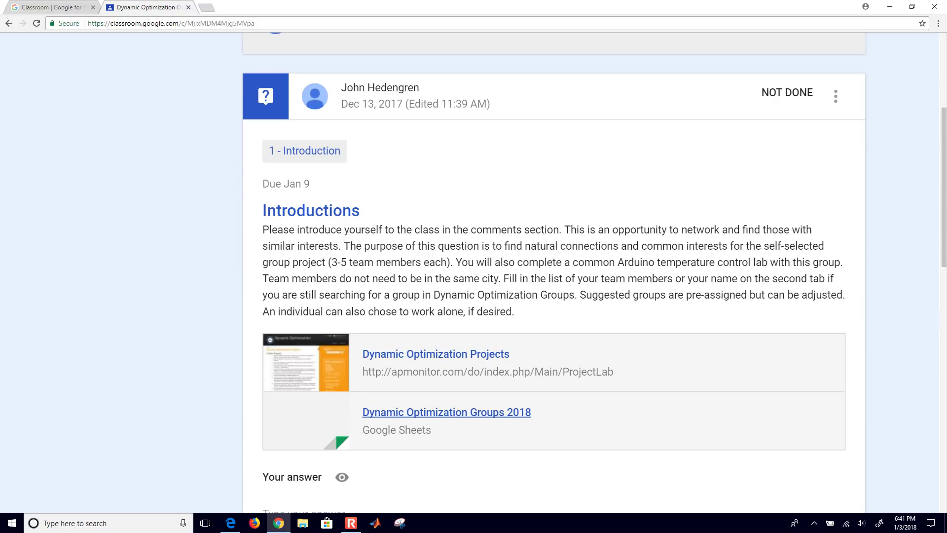
pyautogui.scroll(-12, 554, 272)
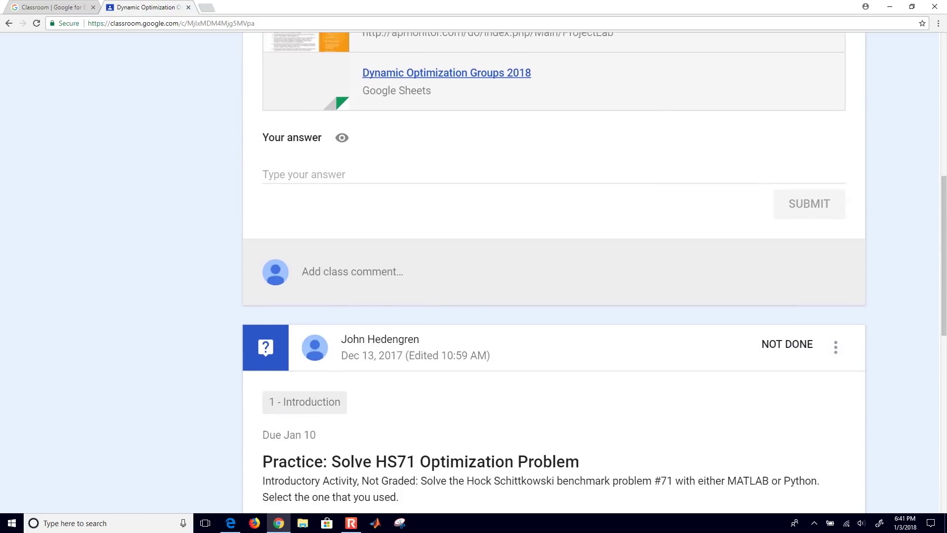
pyautogui.scroll(-1, 631, 165)
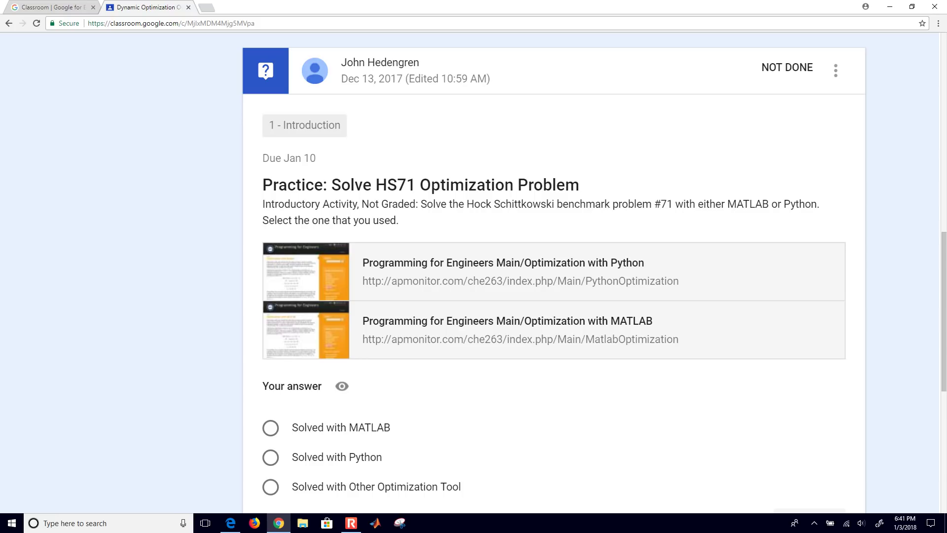
pyautogui.scroll(-4, 554, 276)
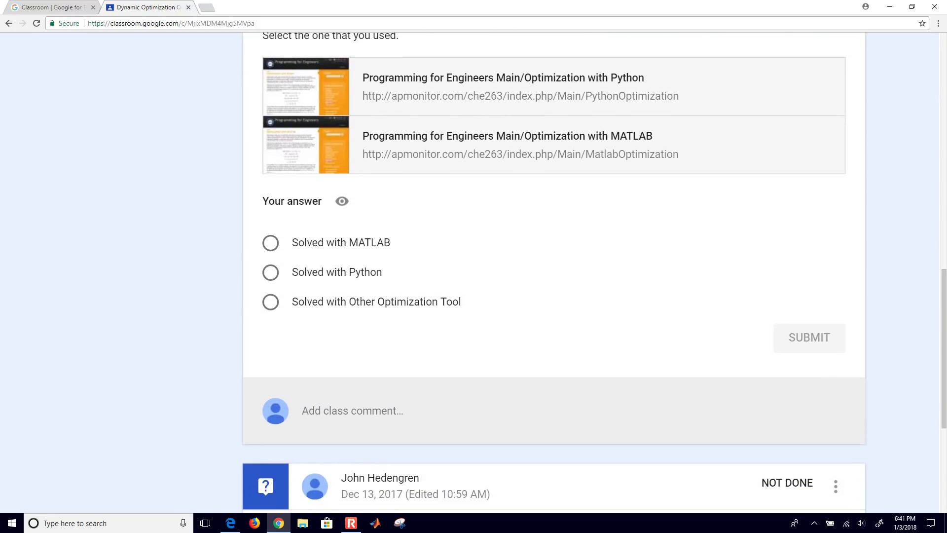
pyautogui.click(270, 272)
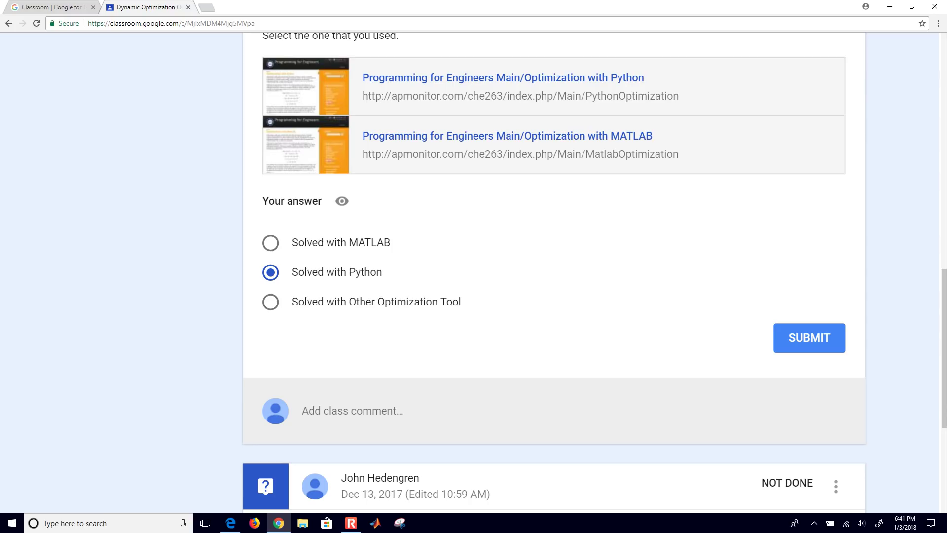
pyautogui.click(811, 339)
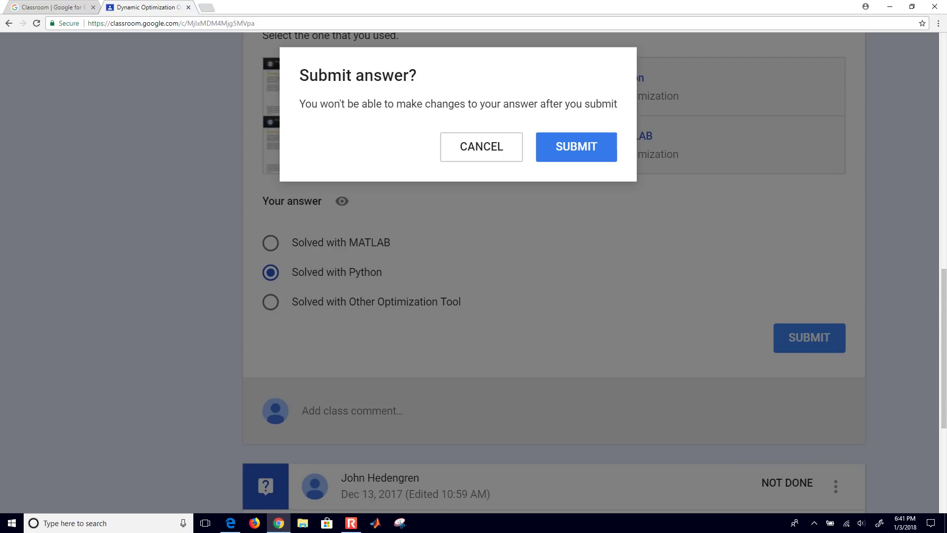
pyautogui.press('Return')
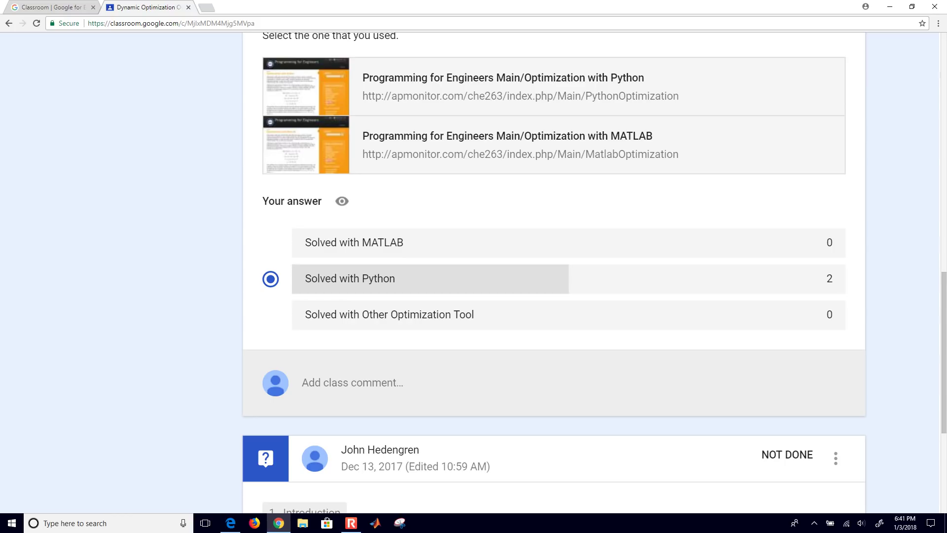
pyautogui.click(498, 382)
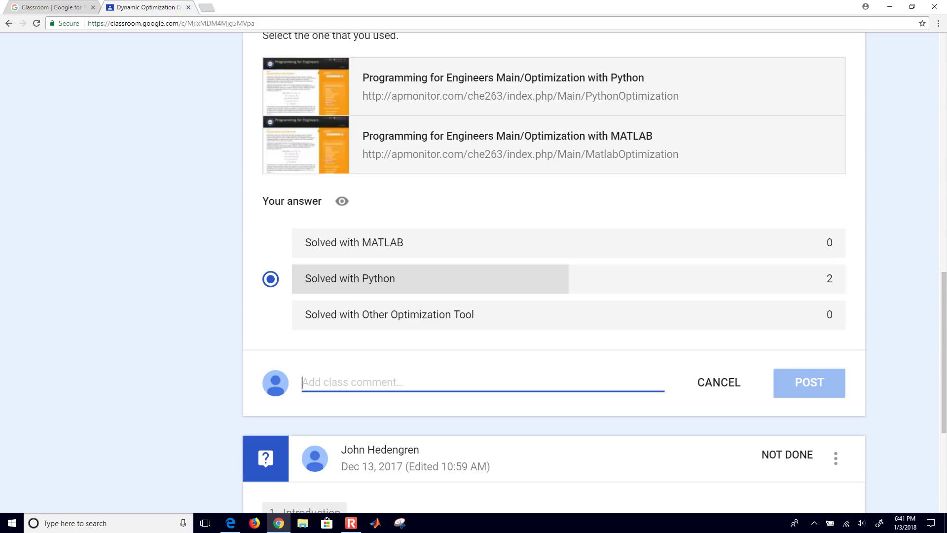
# Step: Scroll the class stream down to the Optimization Basics question due Jan 10
pyautogui.scroll(-1, 553, 273)
pyautogui.scroll(-7, 554, 273)
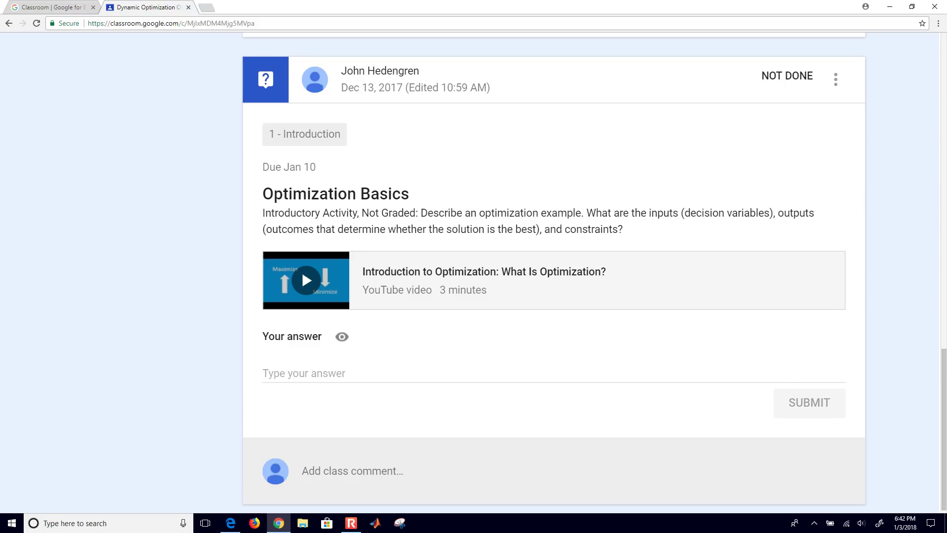
# Step: Submit the driving-my-car answer: gas pedal and steering inputs, arriving output, speed, road and vehicle constraints
pyautogui.click(304, 373)
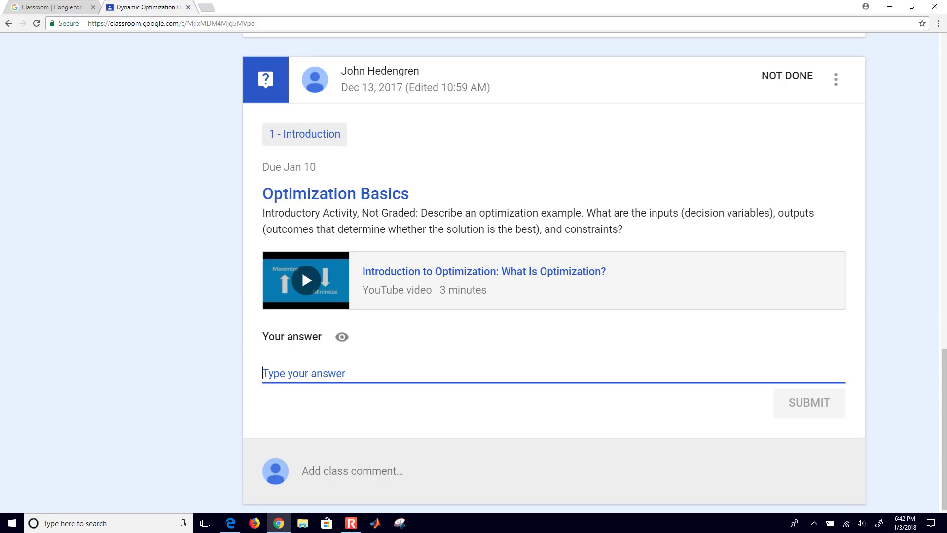
pyautogui.write('Drivi')
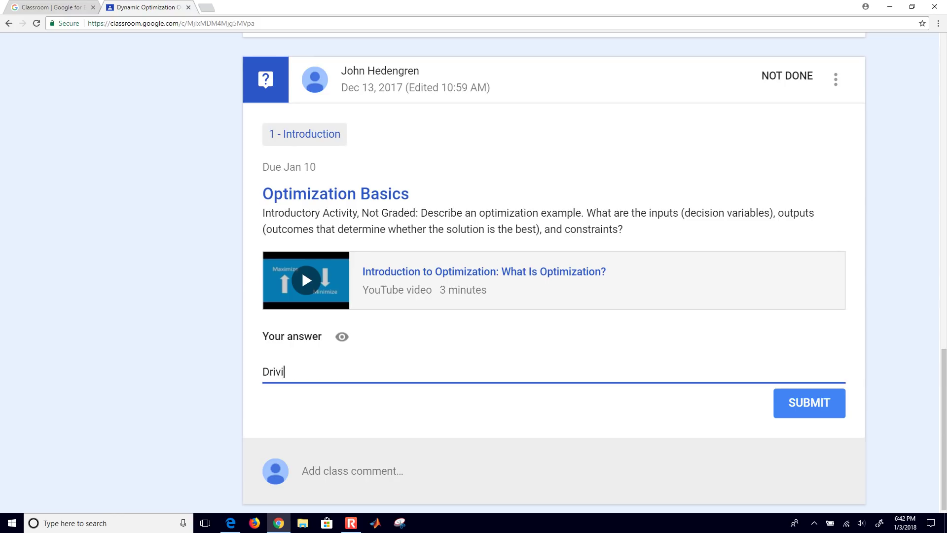
pyautogui.write('ng my car. Inputs')
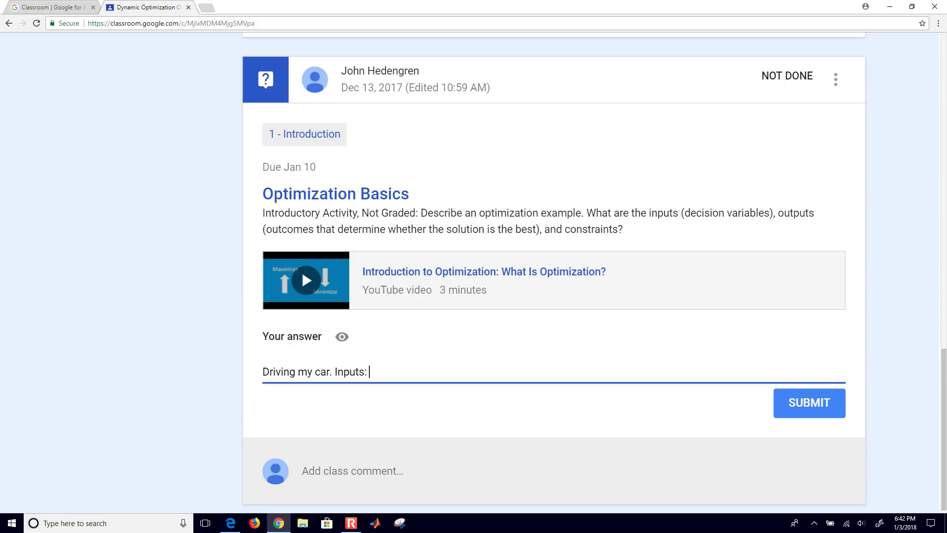
pyautogui.write(': gas pedal position, steering')
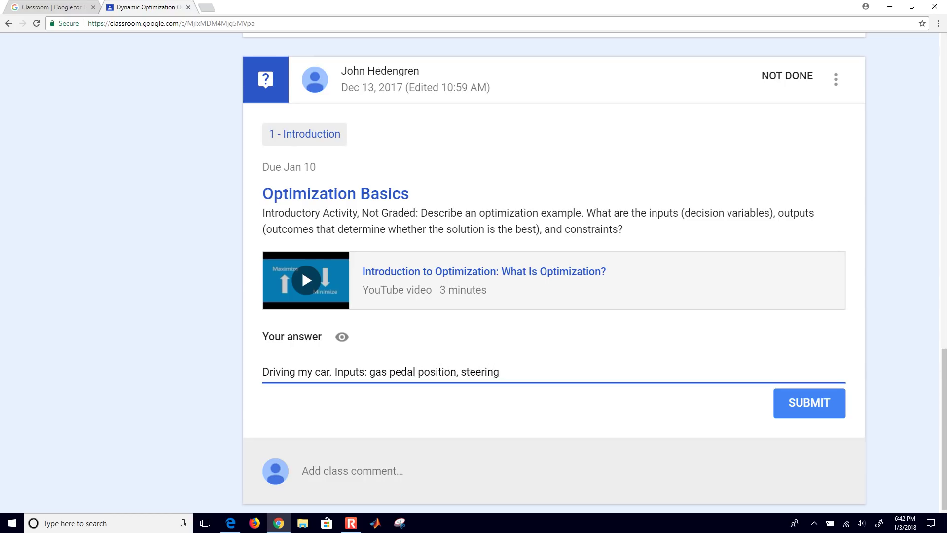
pyautogui.write(' angle. Outputs: Arriving a')
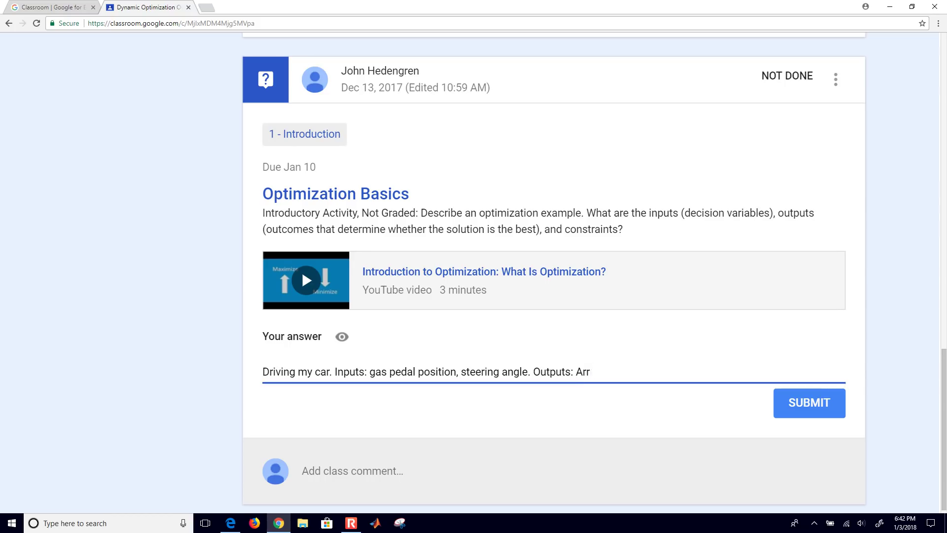
pyautogui.write('t a des')
pyautogui.write('tination')
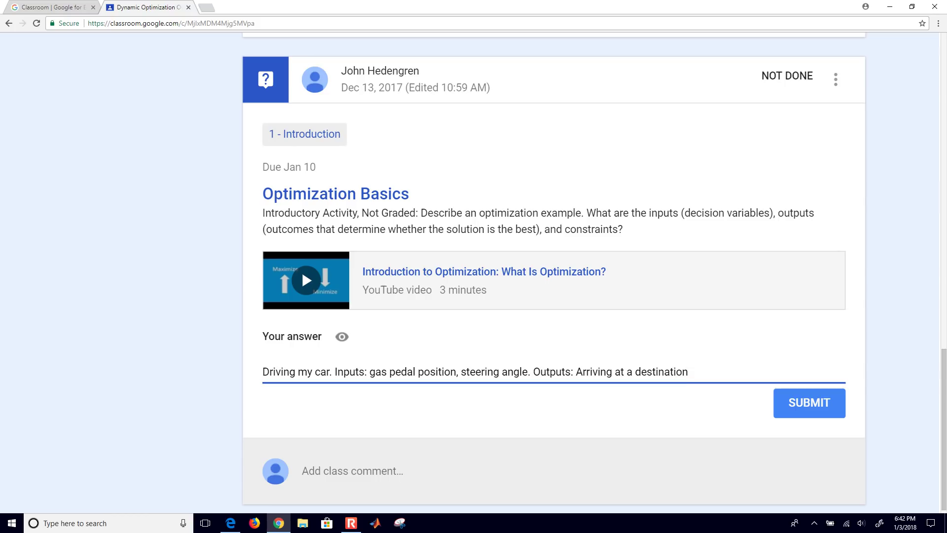
pyautogui.write('. Constraints: Spee')
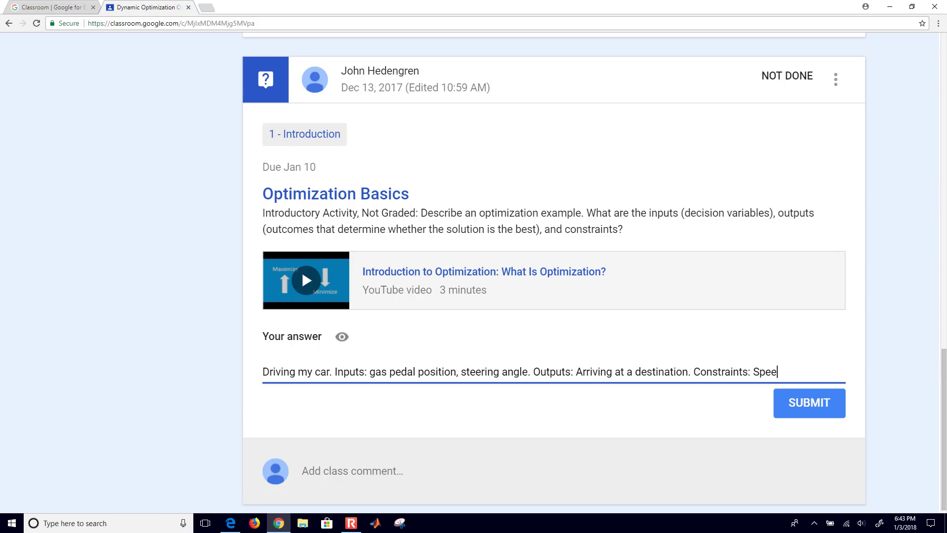
pyautogui.write('d limit, stay on the road, avoid other vehicles.')
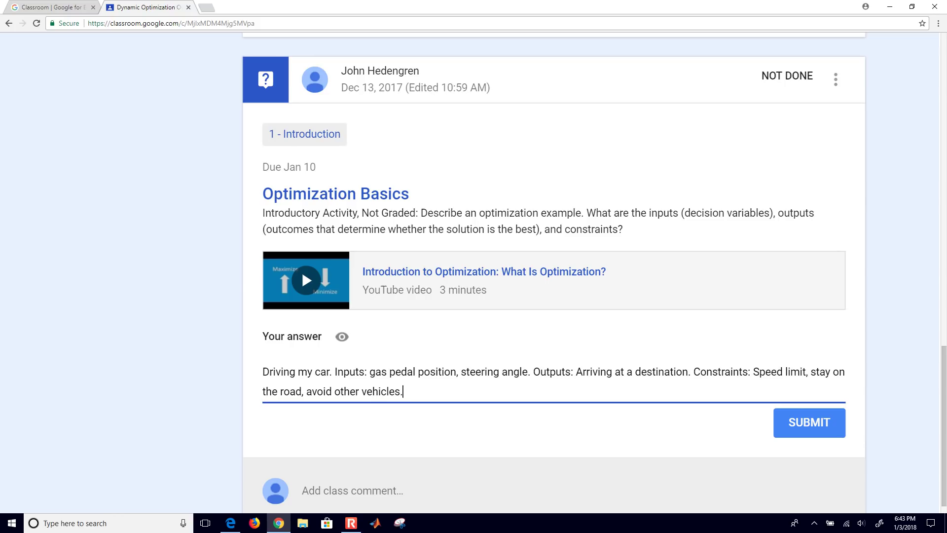
pyautogui.hotkey('ctrl', 'Return')
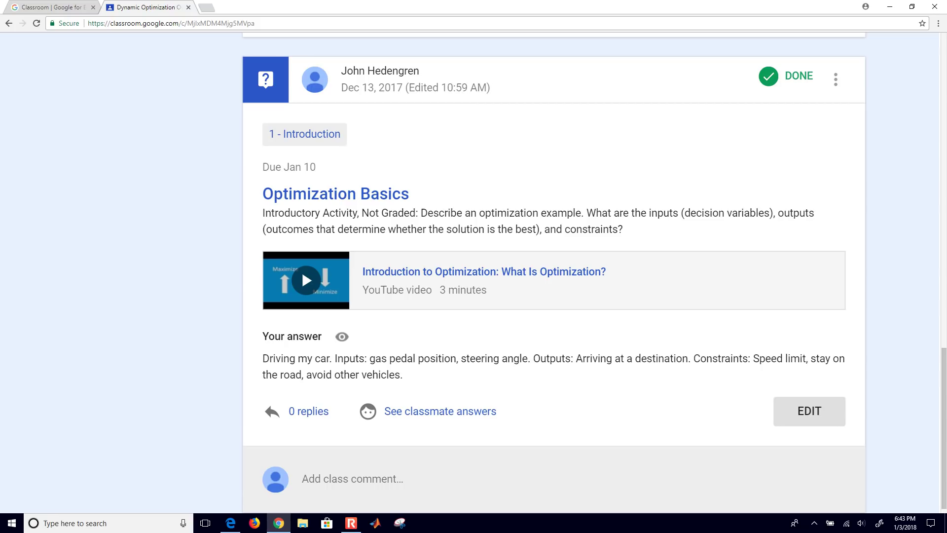
# Step: Scroll the stream back up to the Dynamic Optimization banner and welcome post
pyautogui.scroll(-1, 553, 271)
pyautogui.scroll(10, 553, 271)
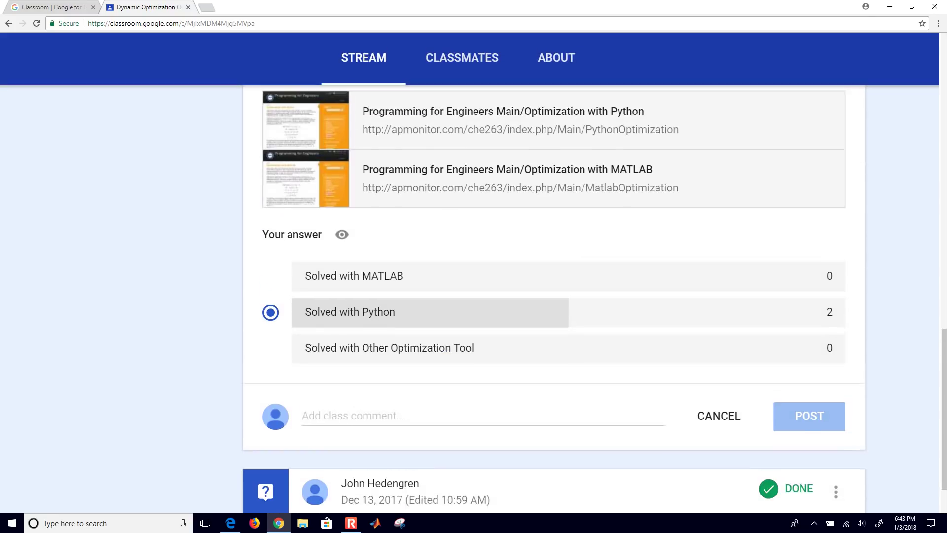
pyautogui.scroll(10, 553, 296)
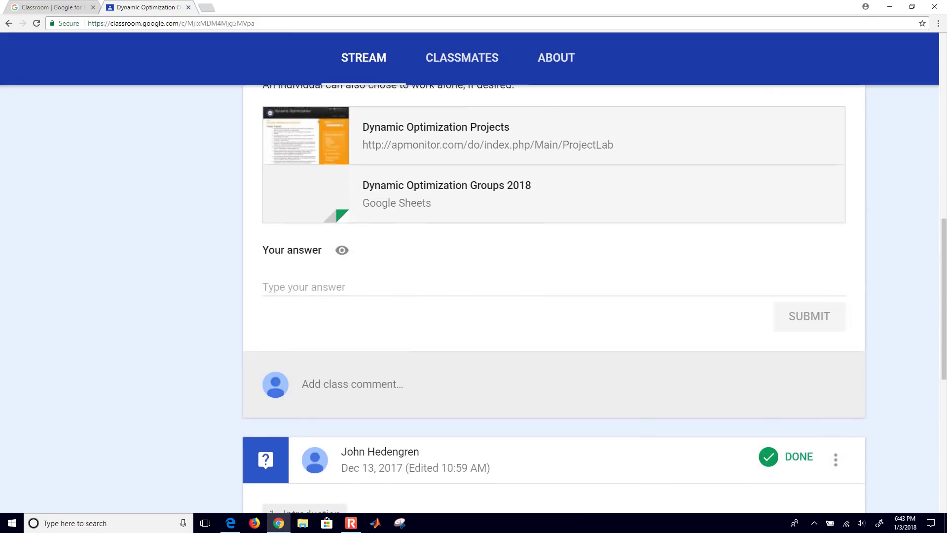
pyautogui.scroll(10, 553, 296)
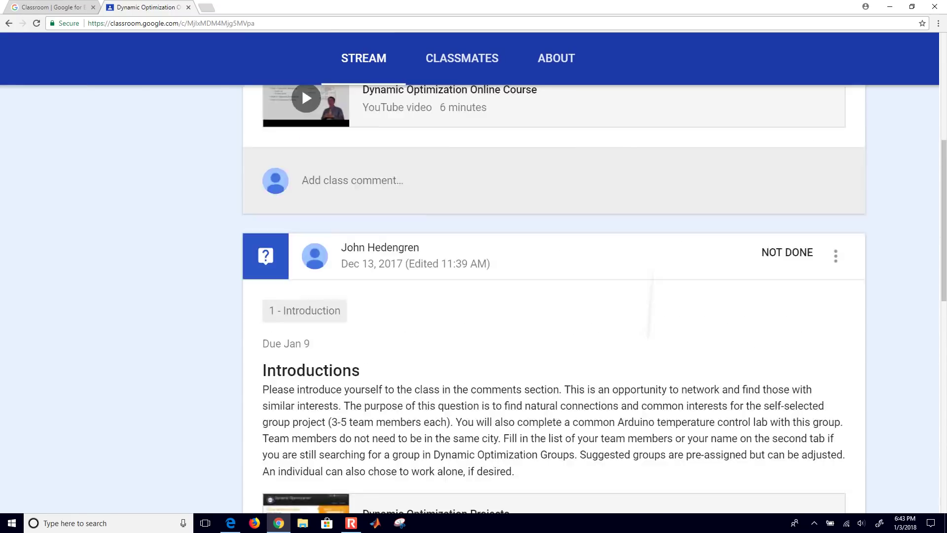
pyautogui.scroll(5, 553, 295)
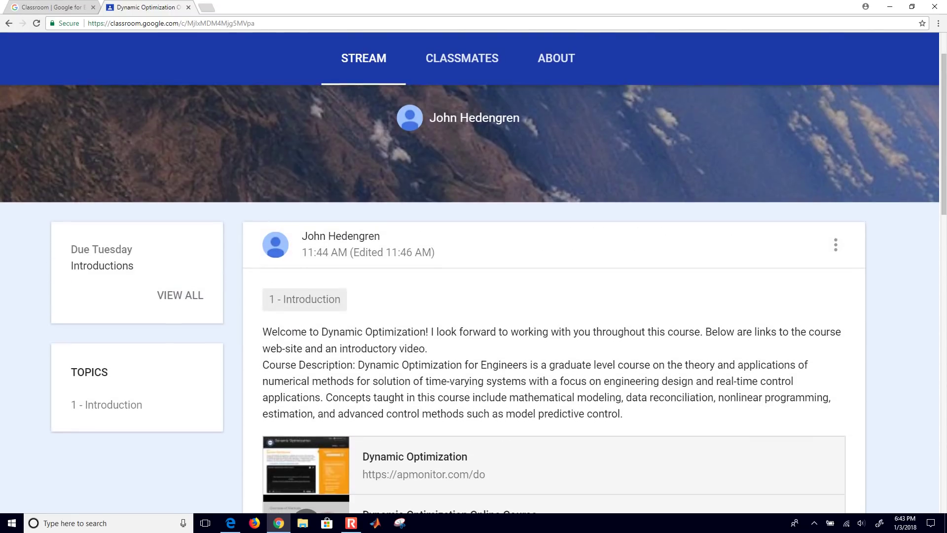